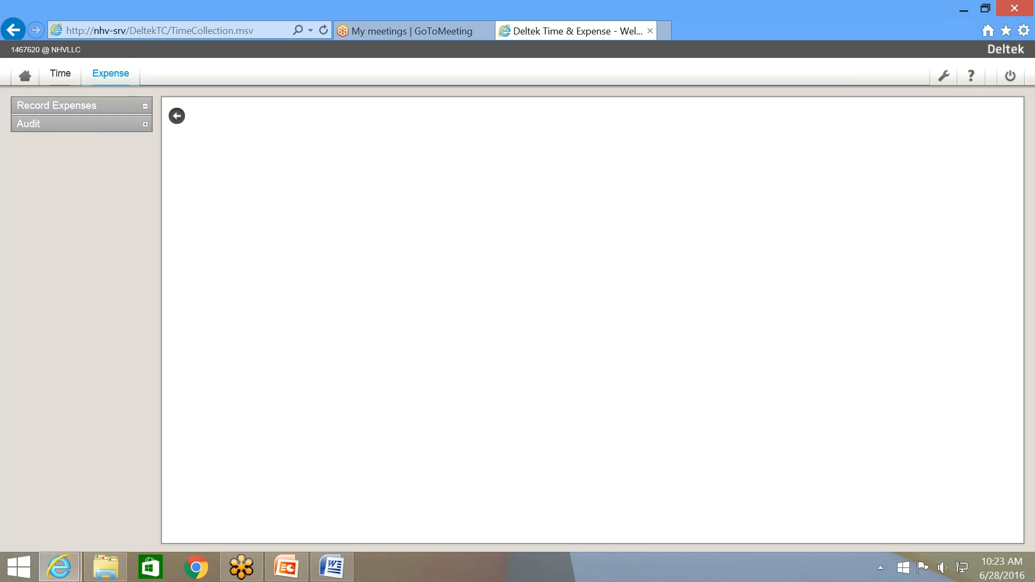
# Create a new expense report with a From date of 06/01/2016.
pyautogui.click(64, 129)
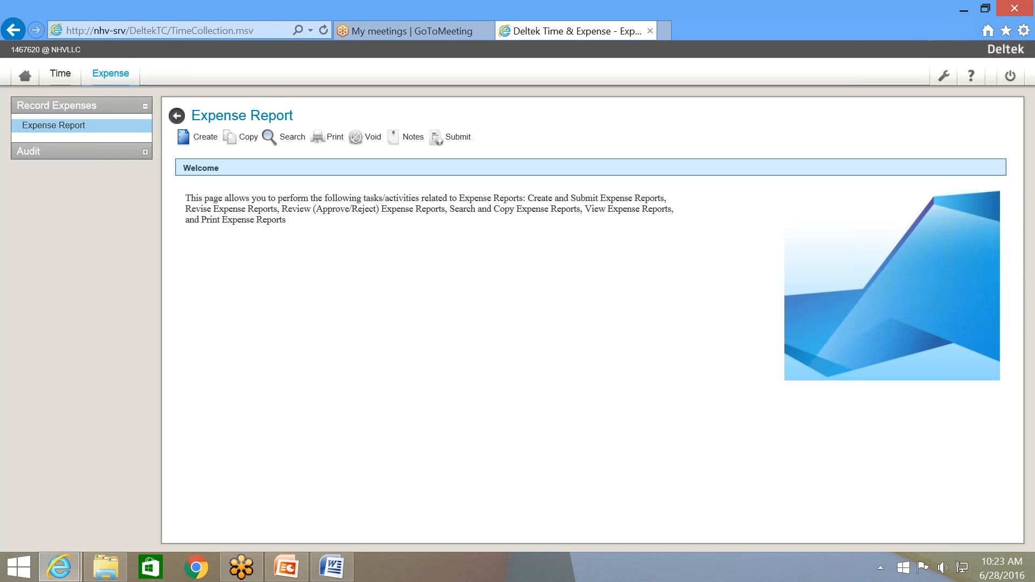
pyautogui.click(206, 141)
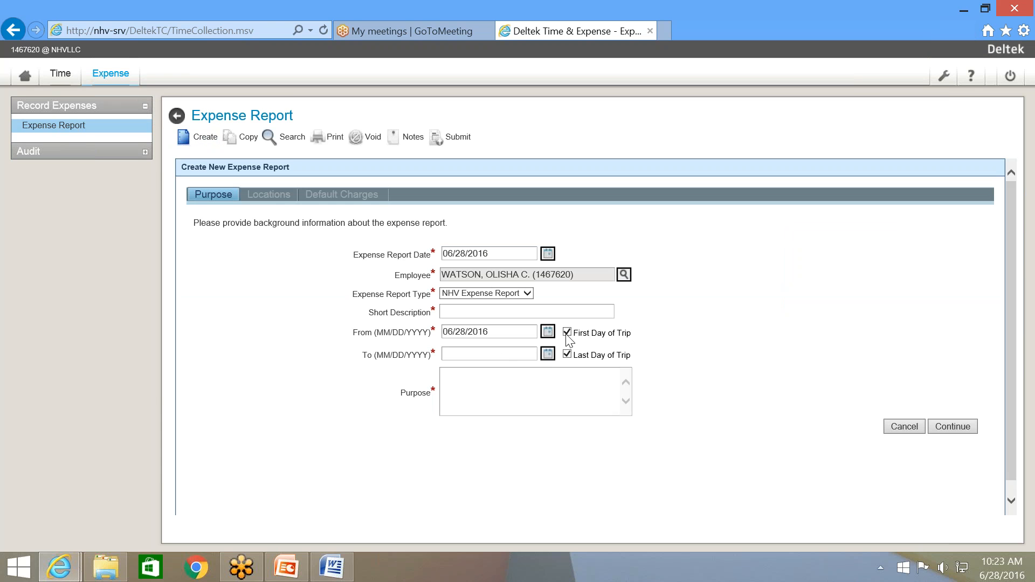
pyautogui.click(548, 332)
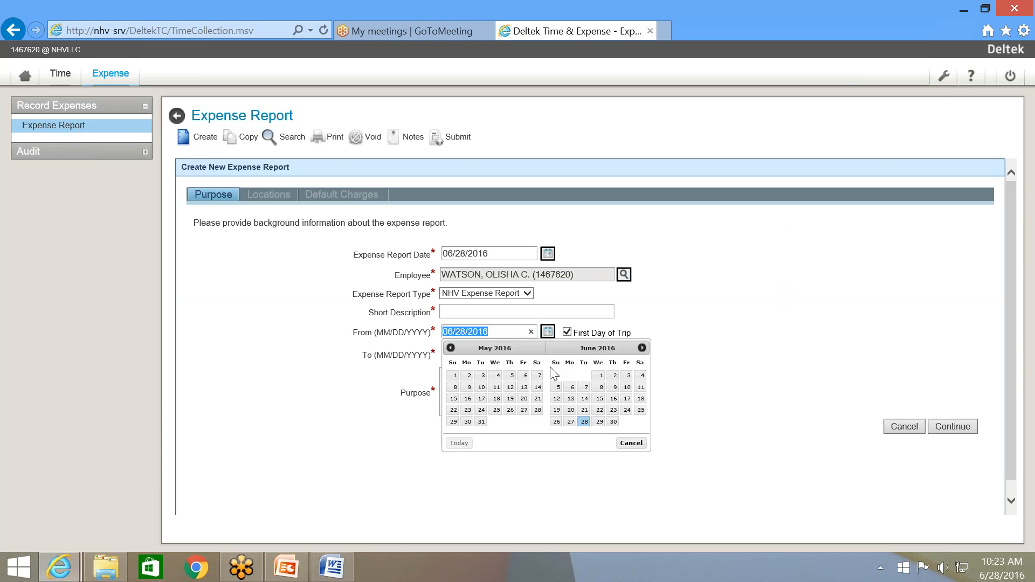
pyautogui.click(601, 375)
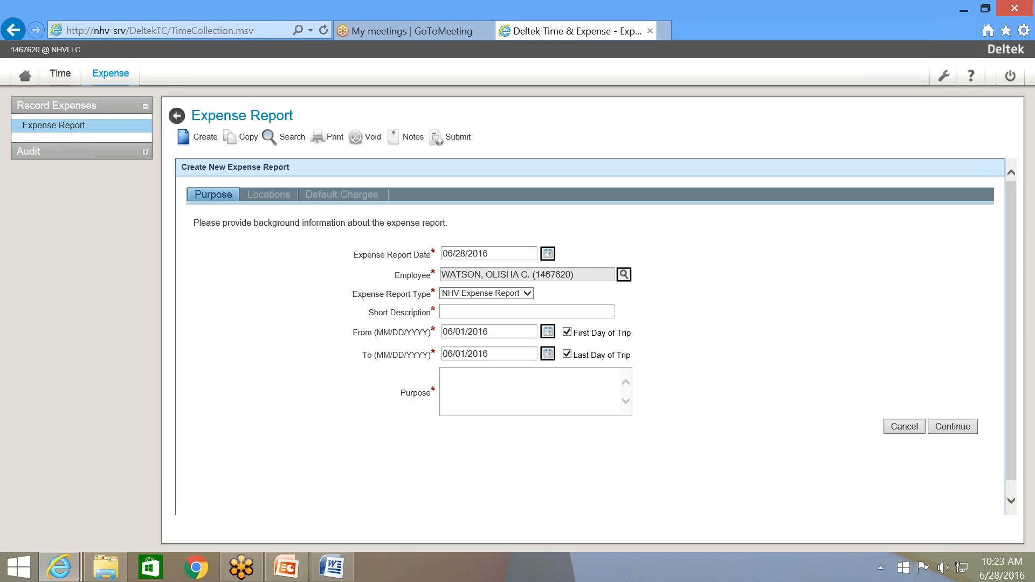
# Enter "Test 2" as the report's short description and "Test" as its purpose, and continue to the locations.
pyautogui.click(471, 313)
pyautogui.click(577, 388)
pyautogui.write('Test')
pyautogui.click(954, 431)
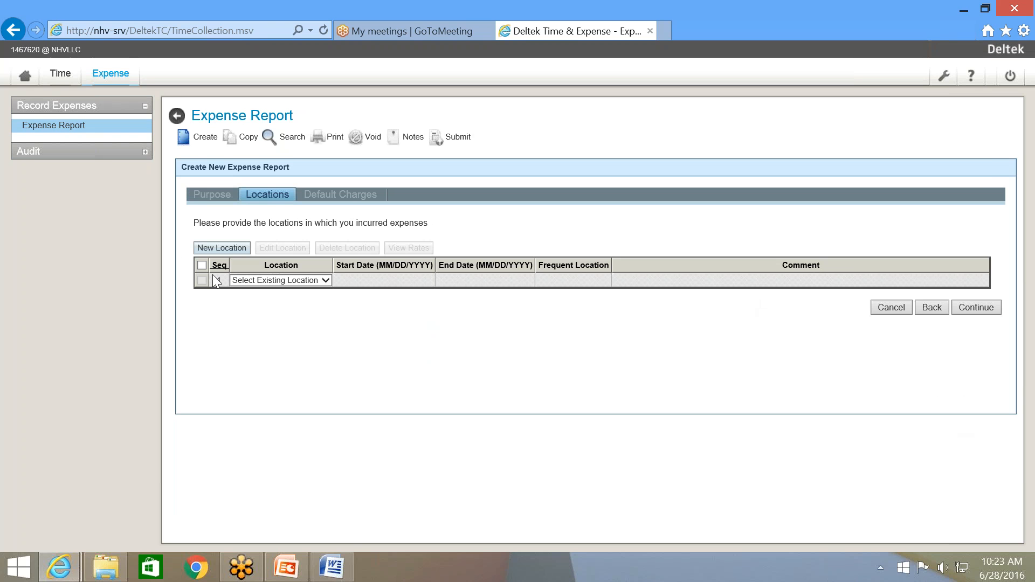
# Add and save a new expense location for Aripine, Arizona, in the United States.
pyautogui.click(218, 249)
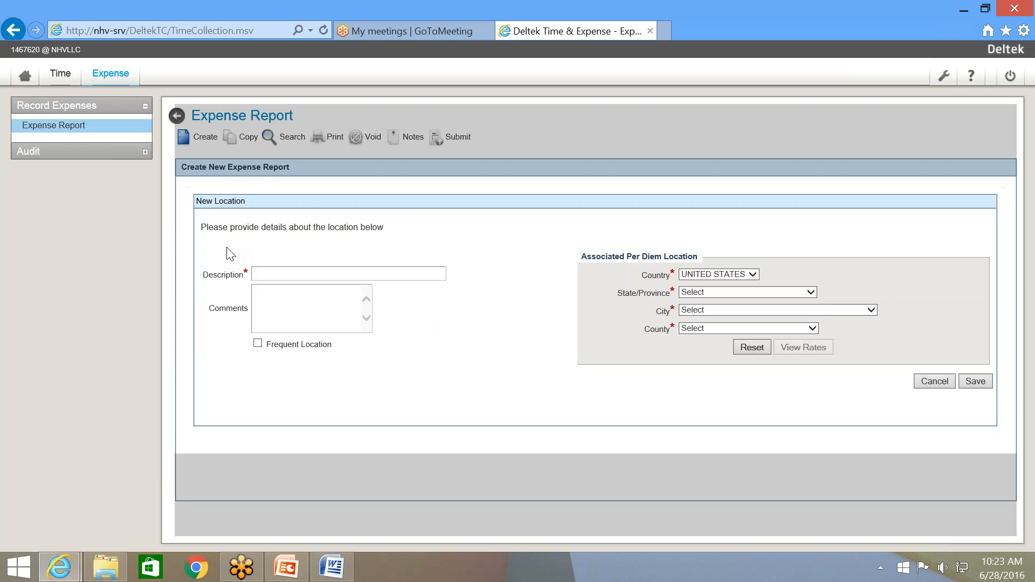
pyautogui.click(809, 293)
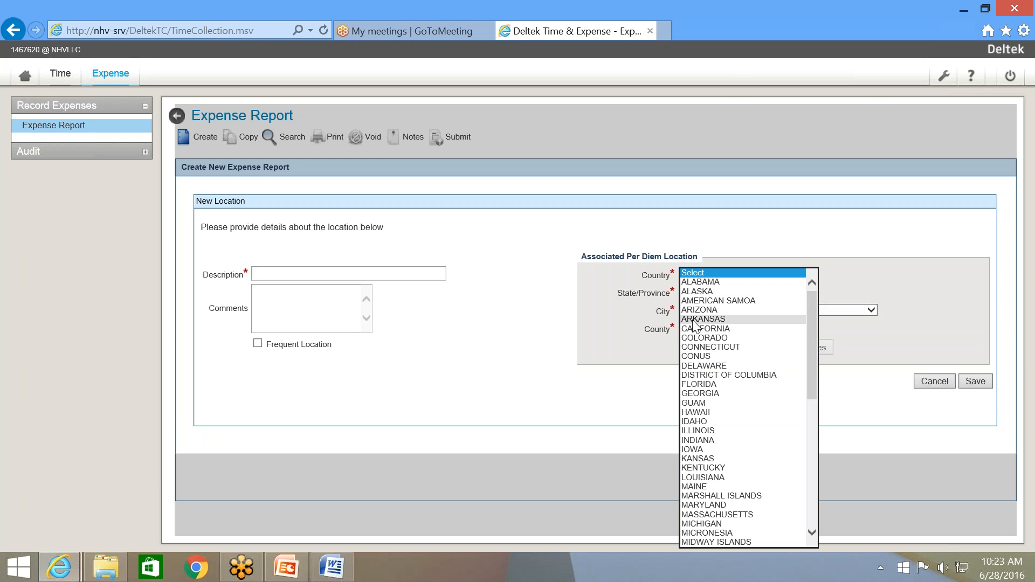
pyautogui.click(739, 311)
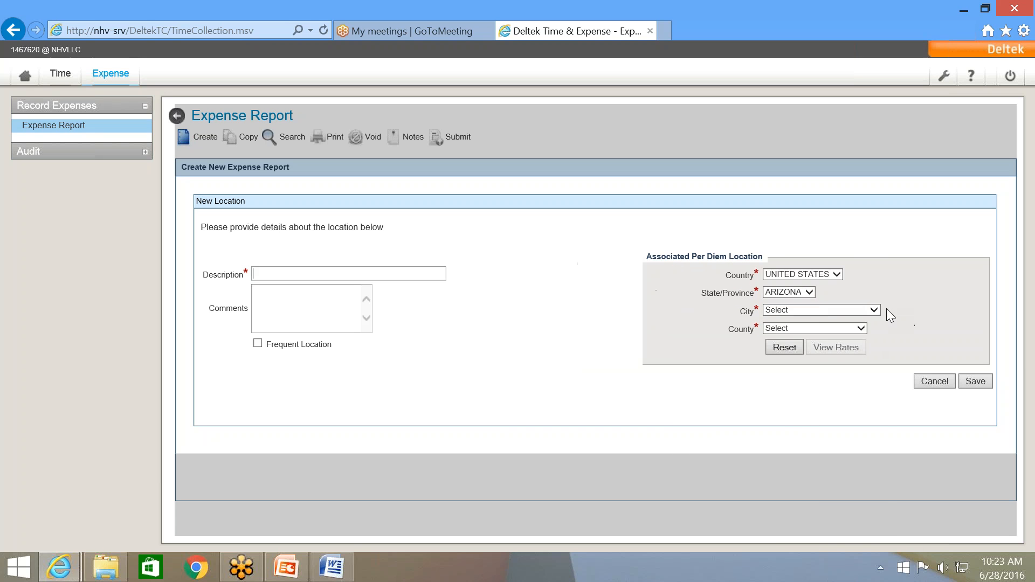
pyautogui.click(872, 311)
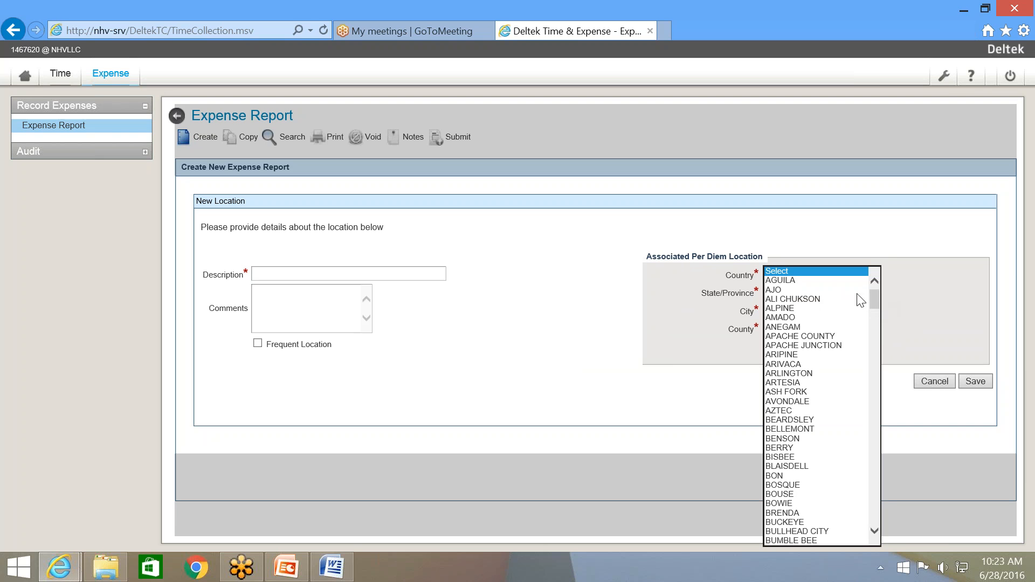
pyautogui.click(785, 357)
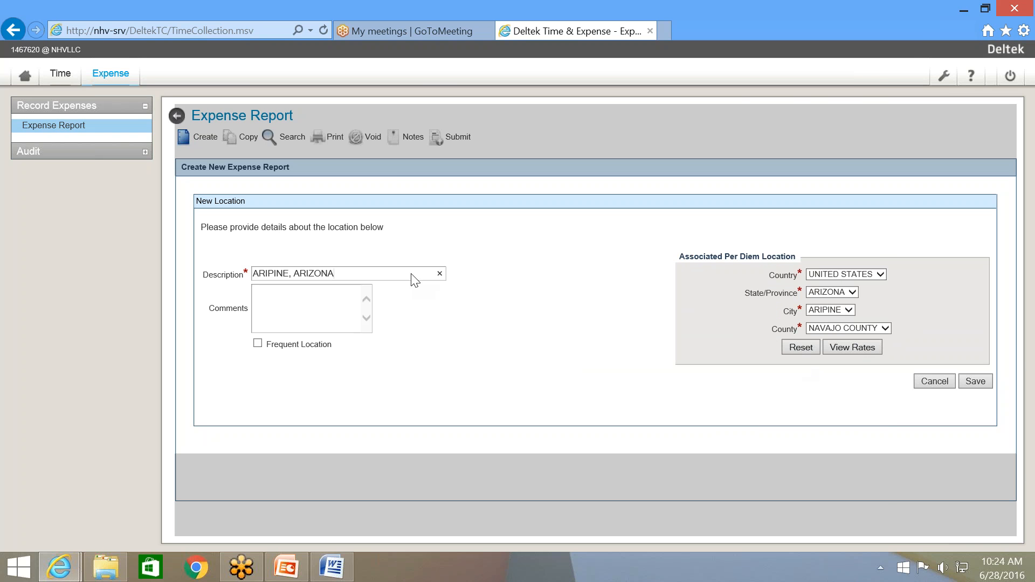
pyautogui.click(308, 299)
pyautogui.click(973, 381)
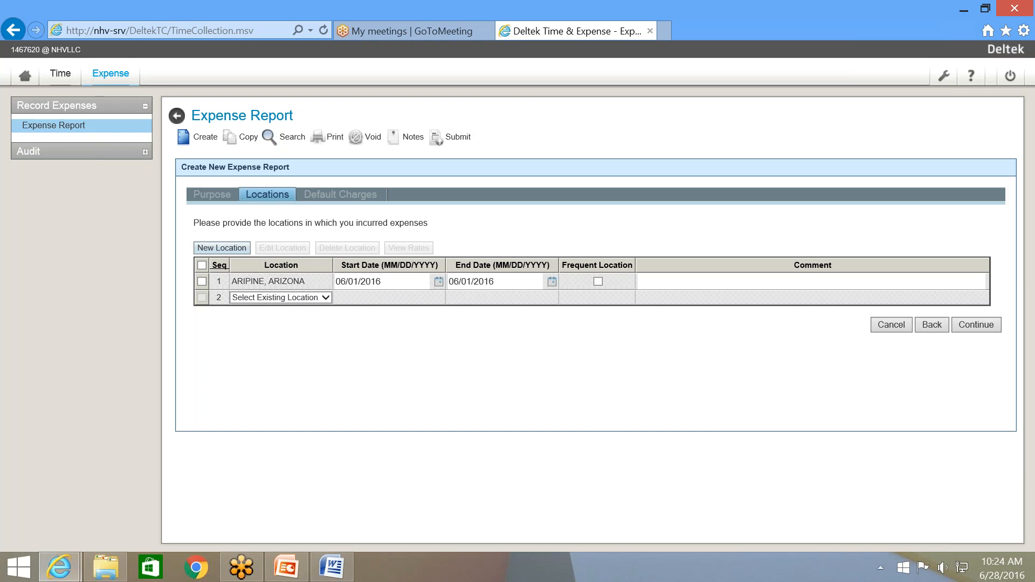
# Try to continue with the Aripine location's end date set to 06/02/2016.
pyautogui.click(553, 284)
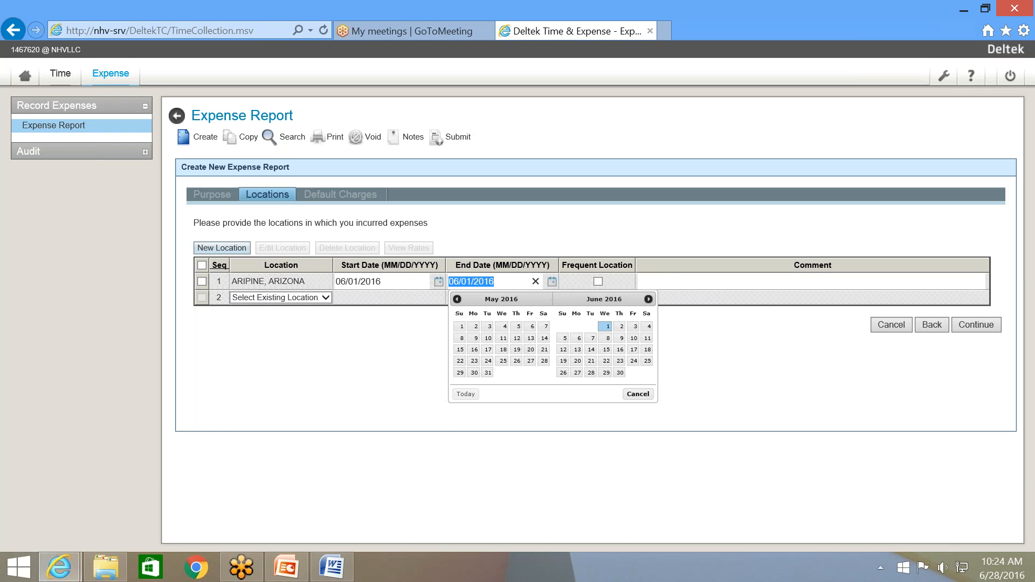
pyautogui.click(622, 326)
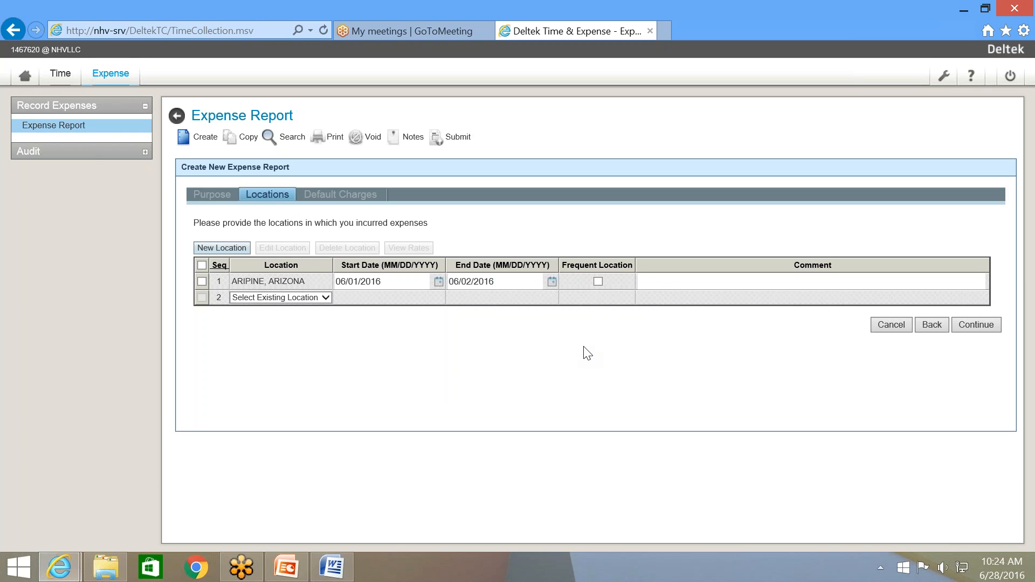
pyautogui.click(969, 326)
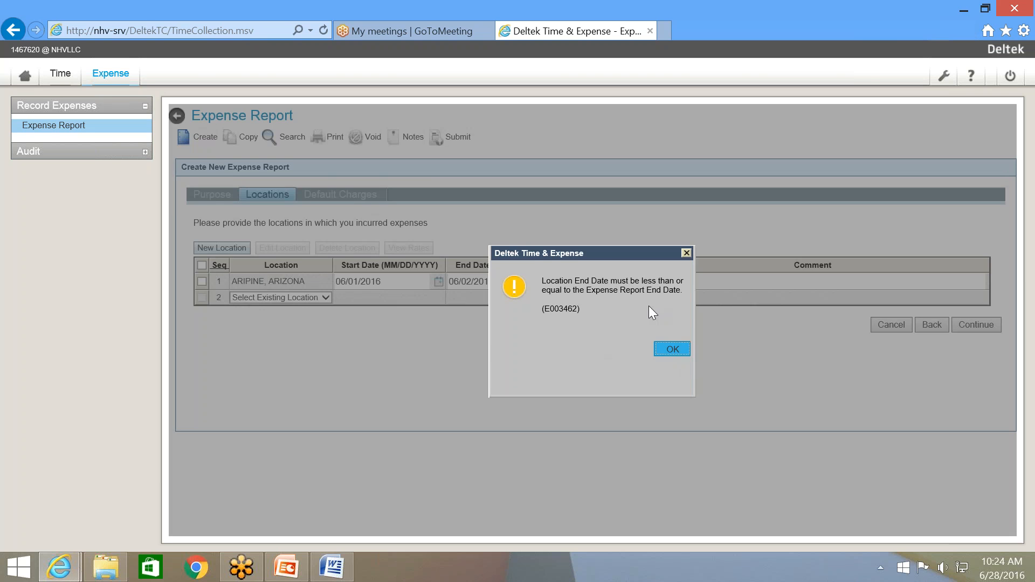
pyautogui.press('Return')
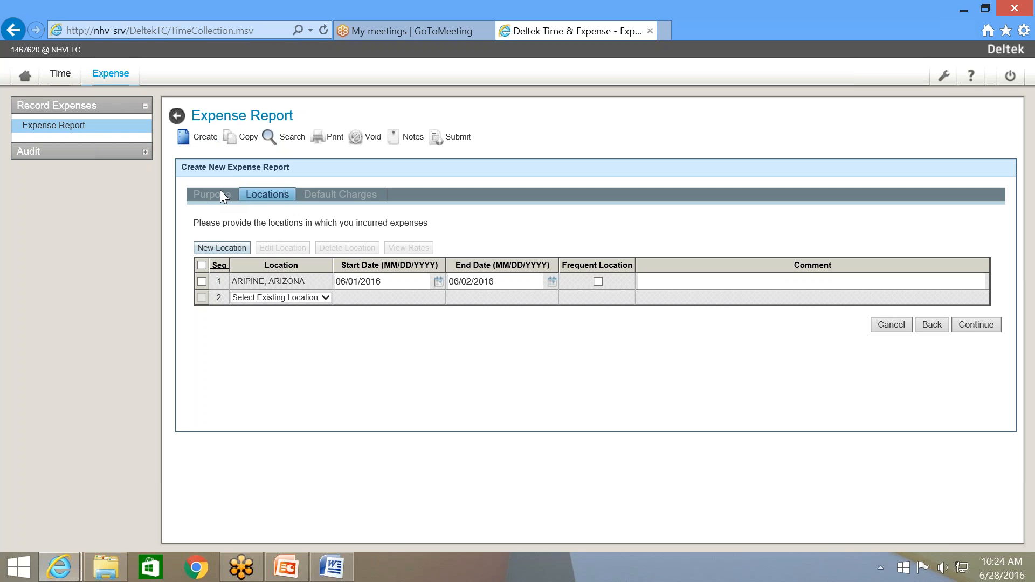
# Go back to the report's purpose details, set the To date to 06/03/2016, and continue to the default charges.
pyautogui.click(935, 324)
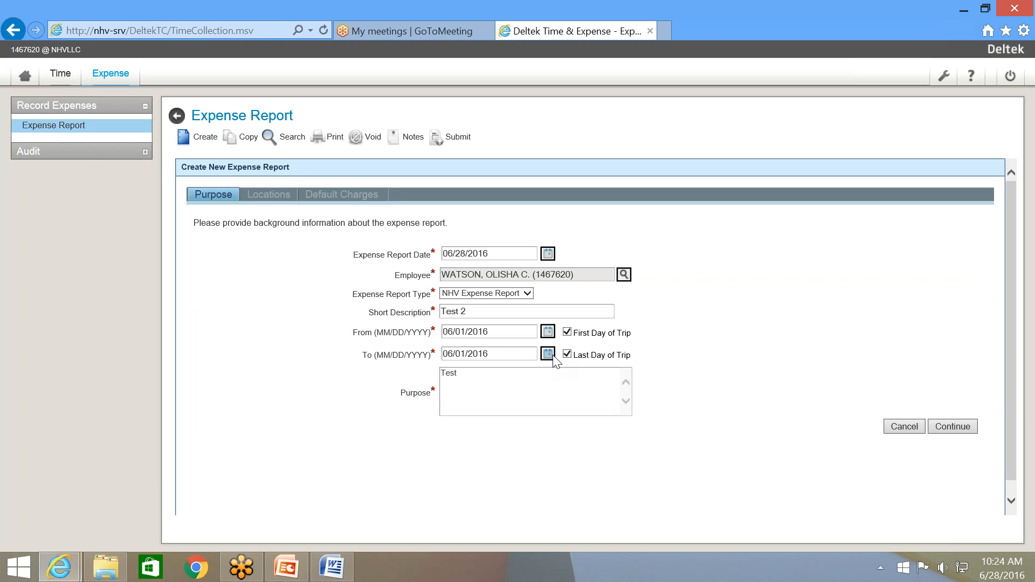
pyautogui.click(552, 355)
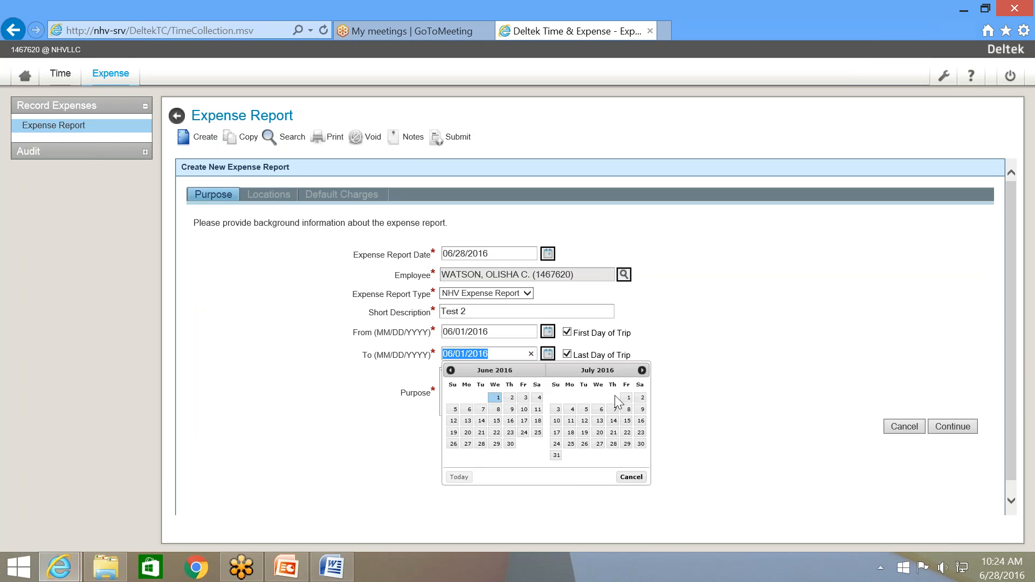
pyautogui.click(525, 400)
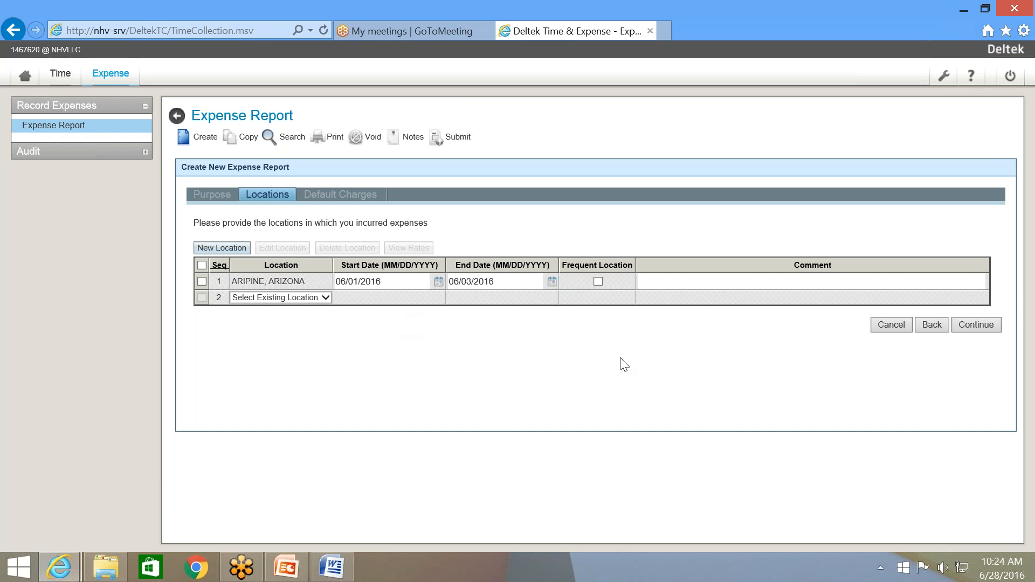
pyautogui.click(974, 328)
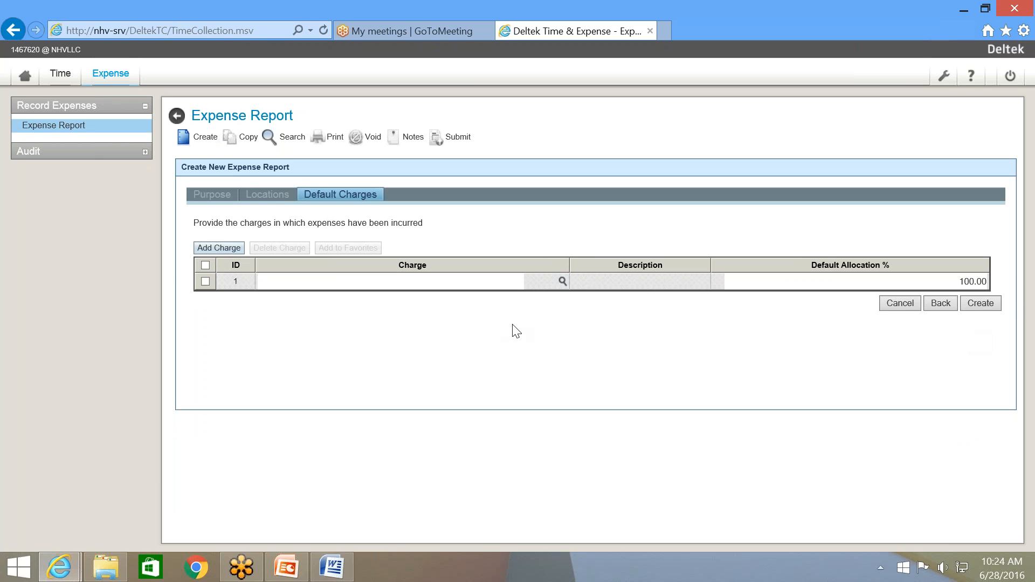
pyautogui.click(561, 282)
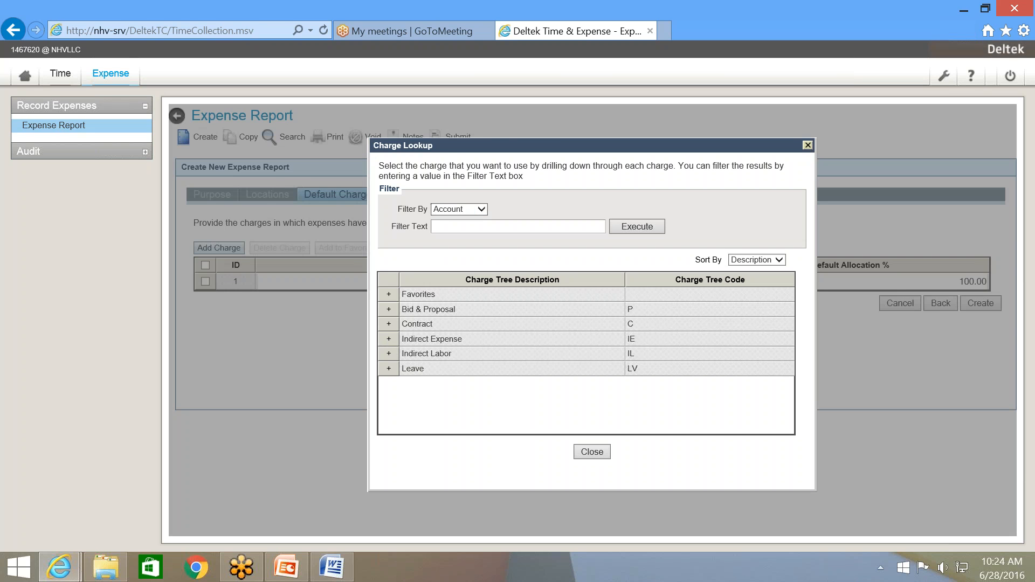
pyautogui.click(388, 340)
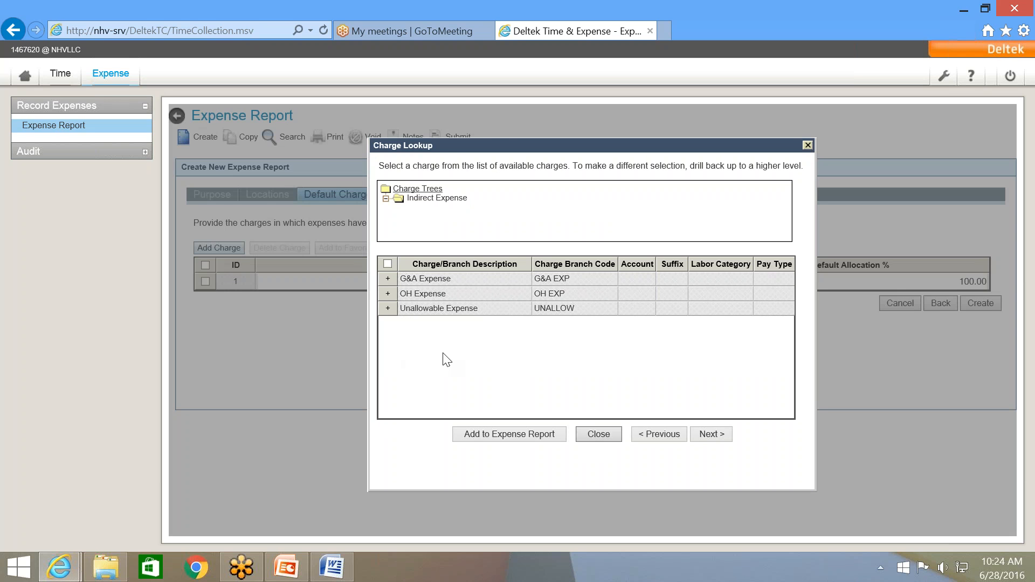
pyautogui.click(388, 294)
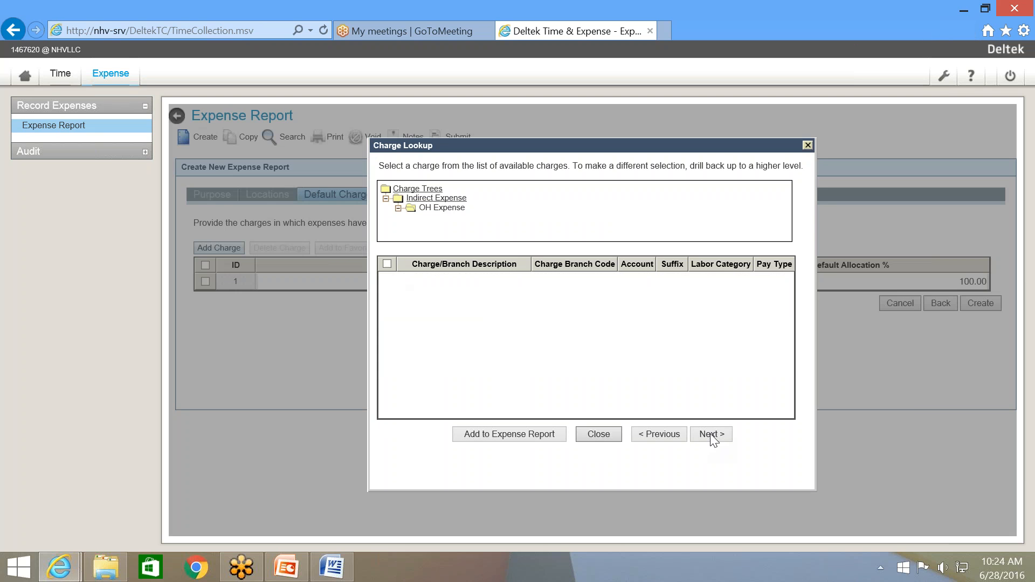
pyautogui.click(598, 434)
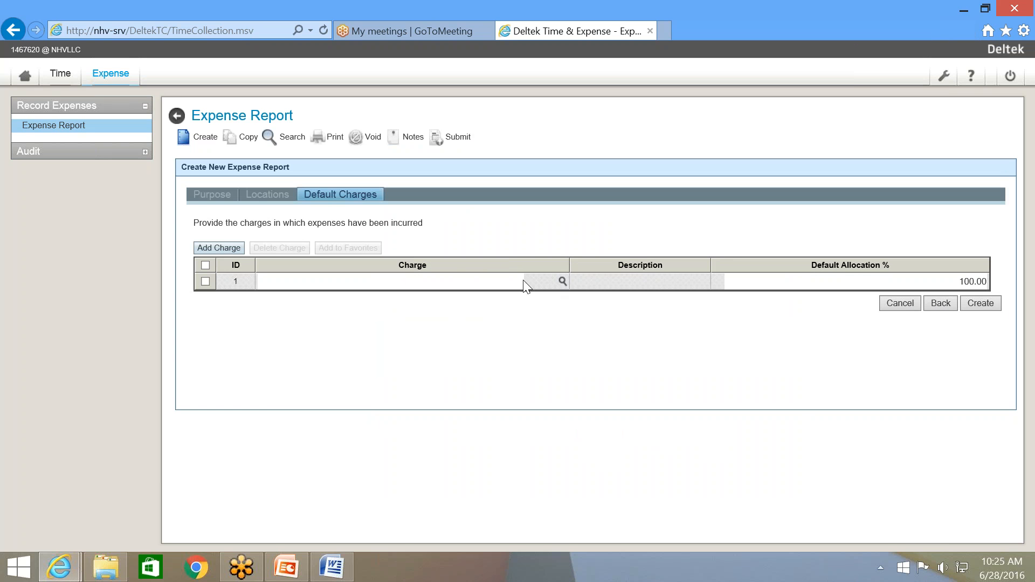
# Assign the Travel - Meals charge from the G&A Expense branch of Indirect Expense as the default charge, and create the report.
pyautogui.click(561, 282)
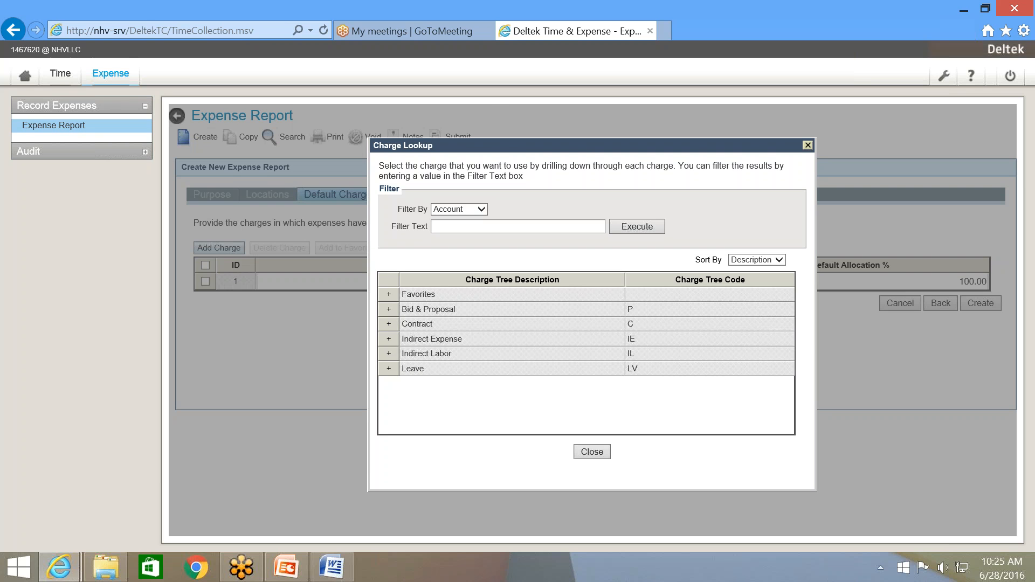
pyautogui.click(388, 339)
pyautogui.click(388, 278)
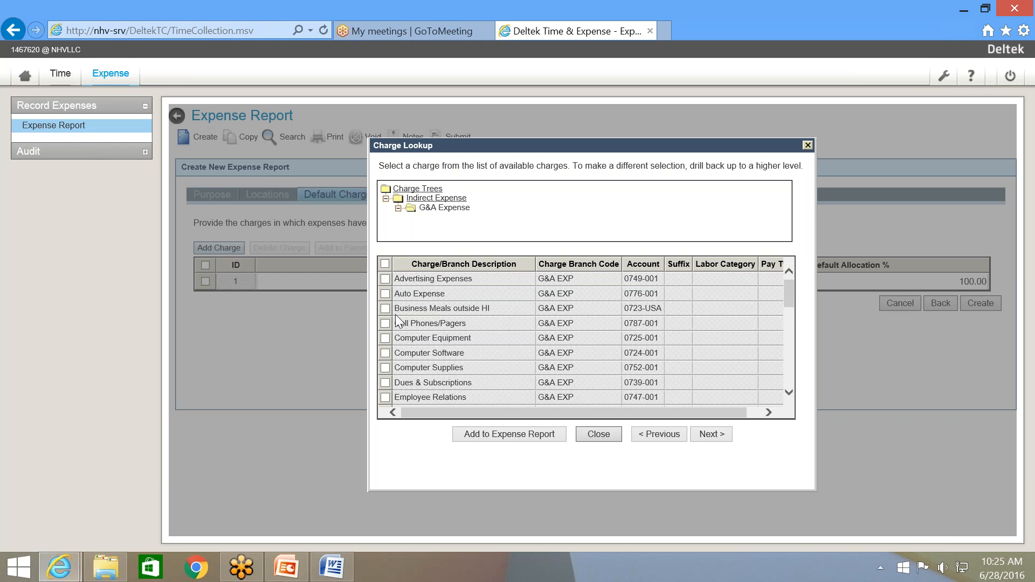
pyautogui.scroll(-2, 396, 340)
pyautogui.scroll(-3, 396, 346)
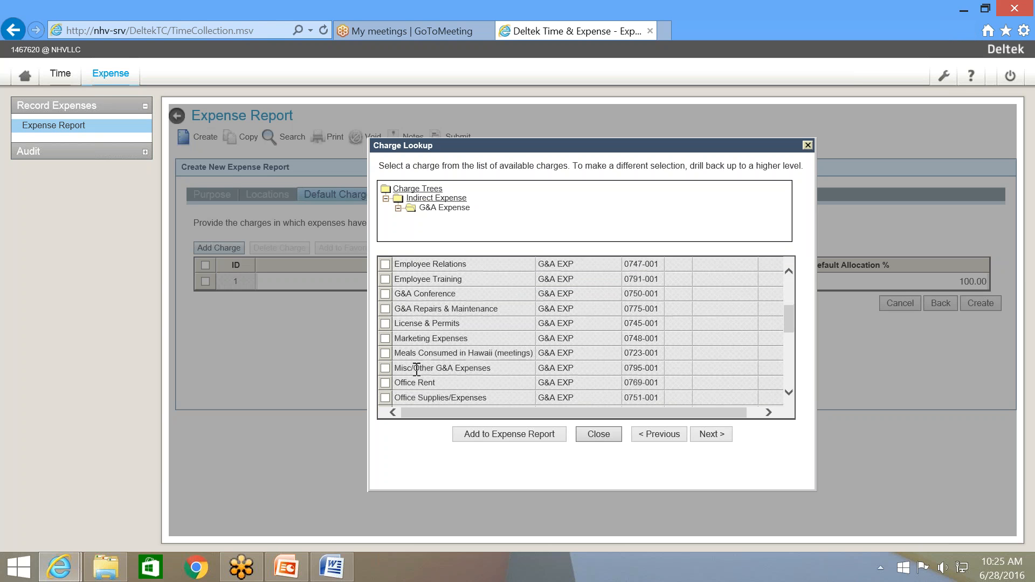
pyautogui.scroll(-1, 417, 369)
pyautogui.scroll(-1, 417, 370)
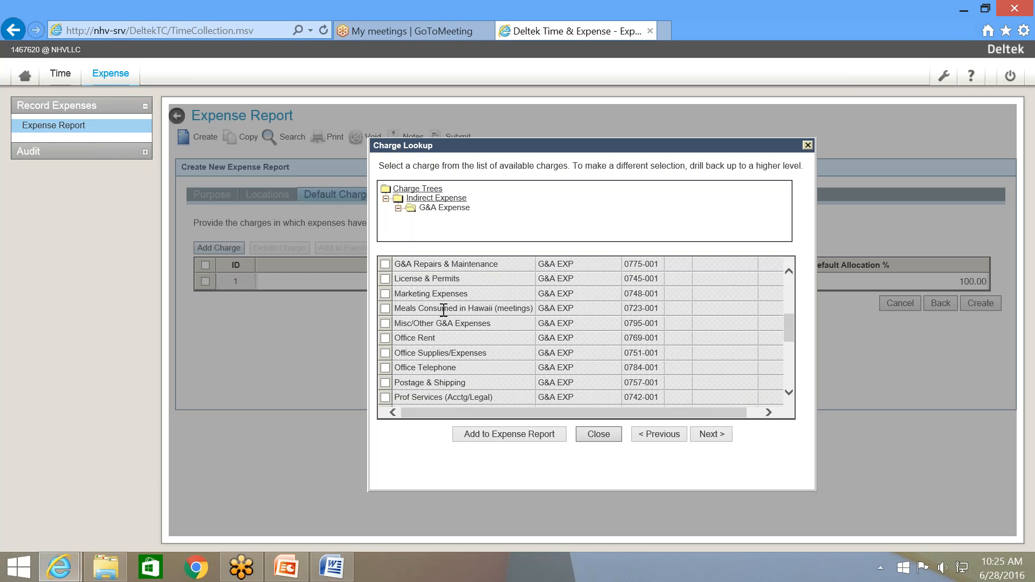
pyautogui.scroll(-3, 422, 324)
pyautogui.scroll(-7, 427, 387)
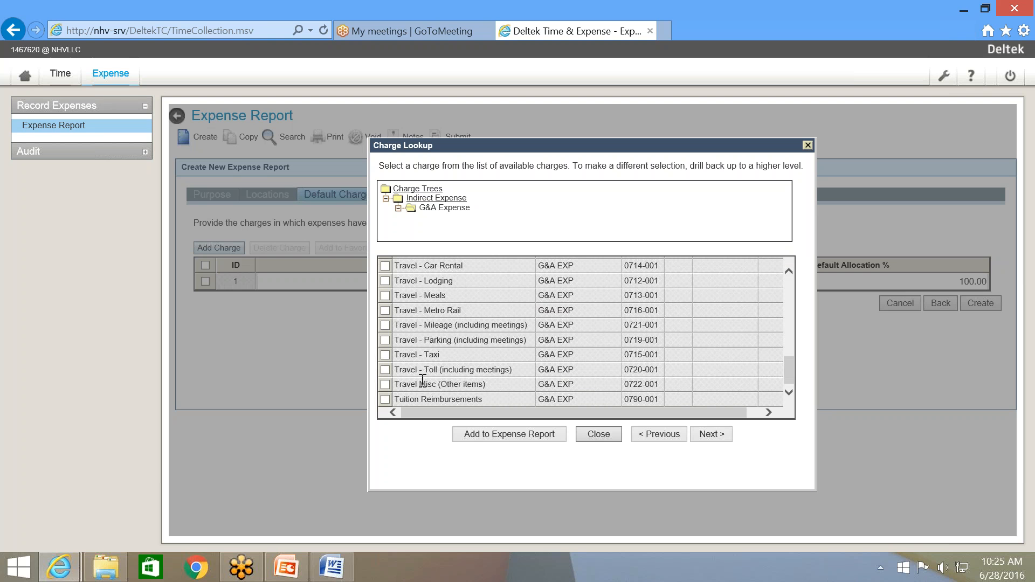
pyautogui.click(385, 296)
pyautogui.click(510, 437)
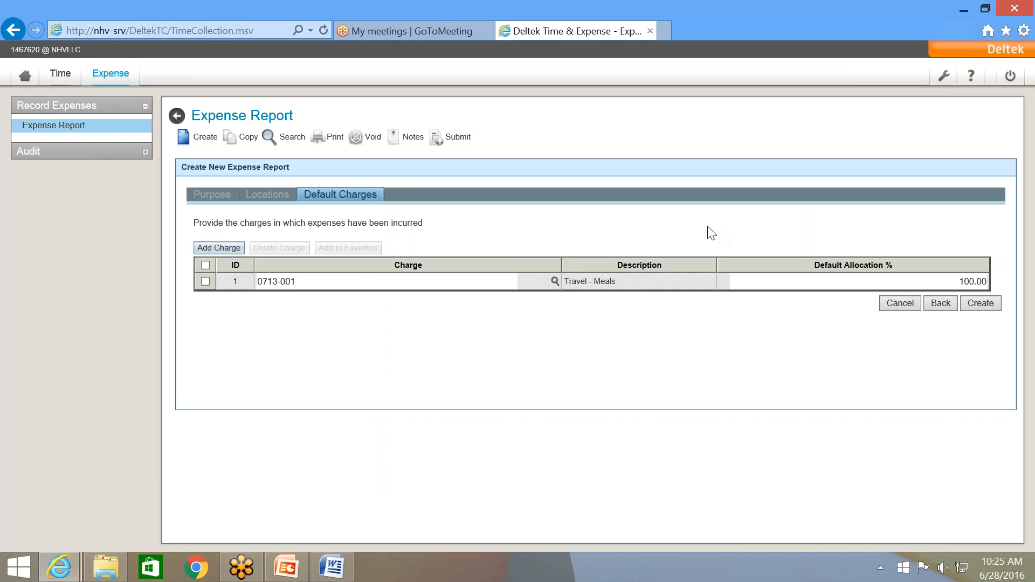
pyautogui.click(979, 304)
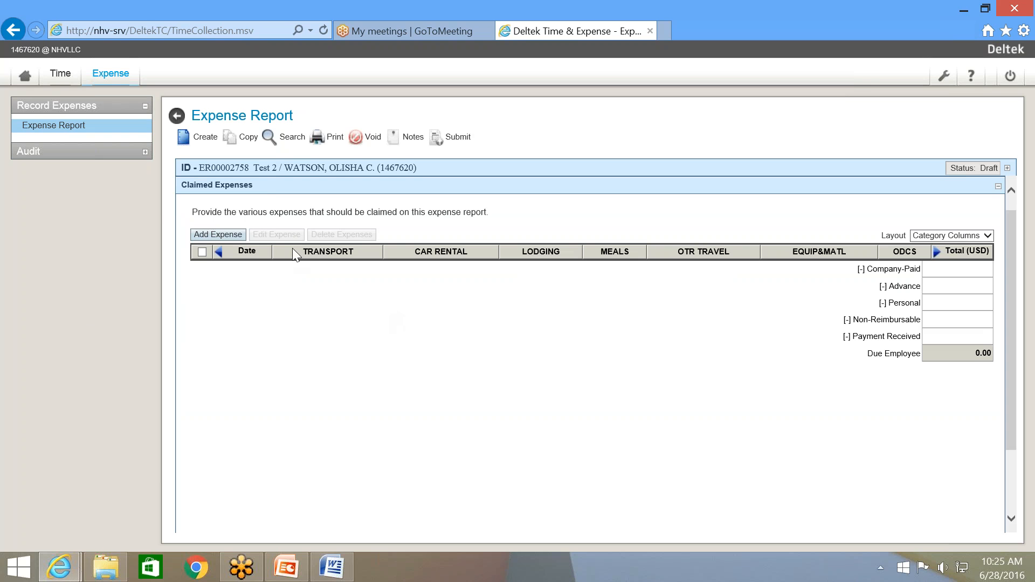
# Add a Meals @ Per Diem expense for Aripine, Arizona, keeping the default trip dates, and continue to its meal details.
pyautogui.click(214, 236)
pyautogui.moveTo(281, 295)
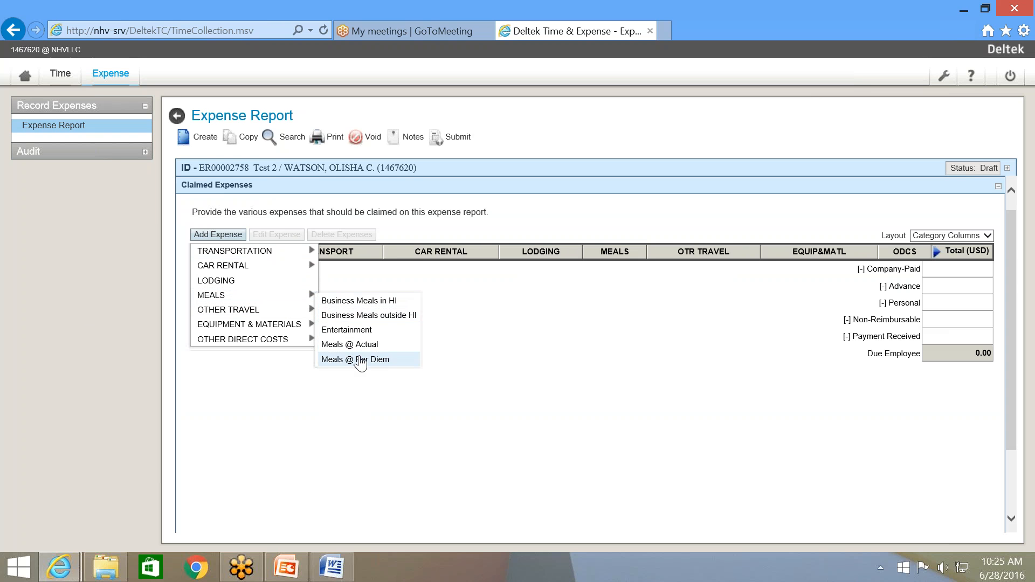
pyautogui.click(356, 360)
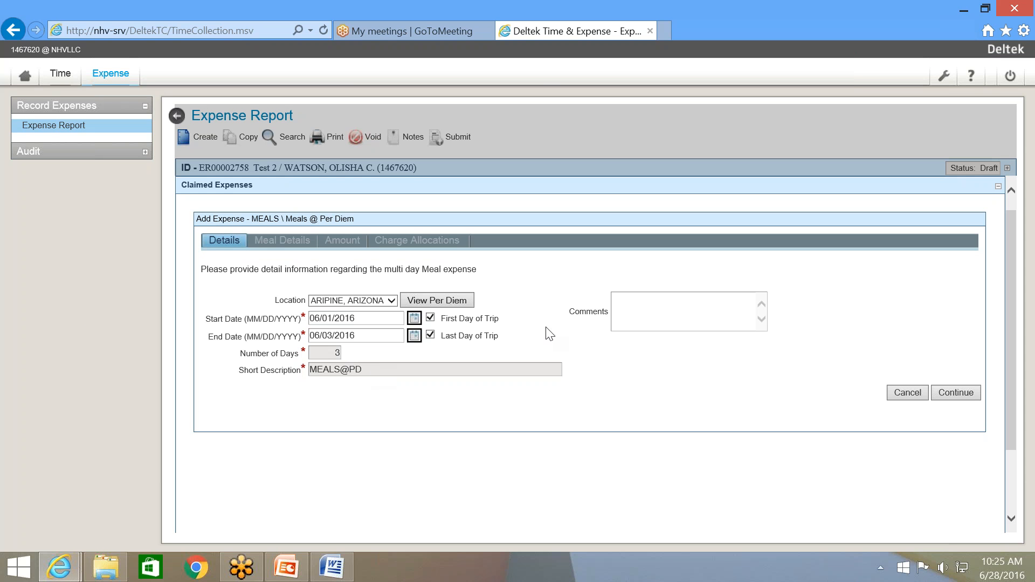
pyautogui.click(971, 416)
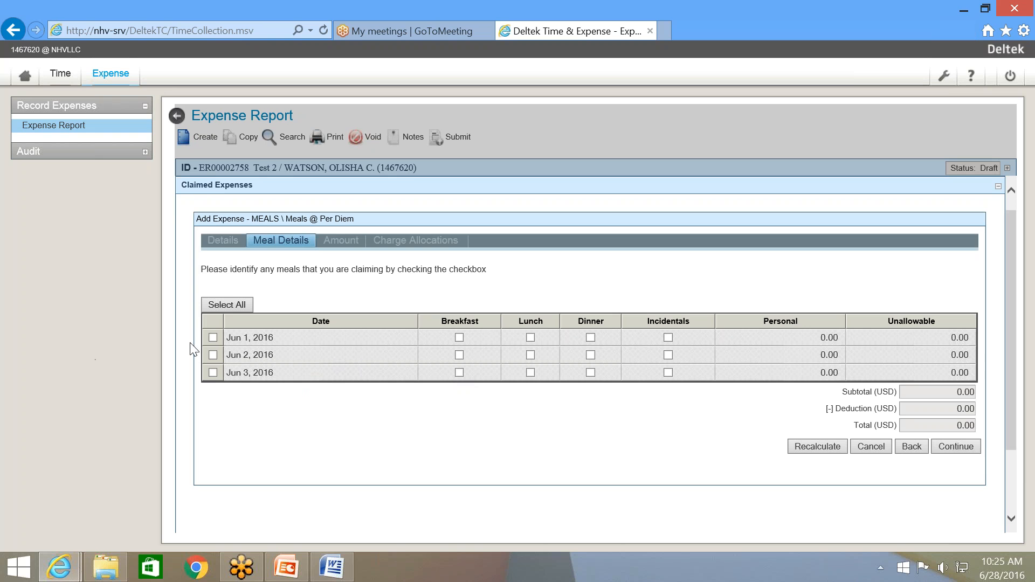
# Claim breakfast, lunch, dinner and incidentals for Jun 1, Jun 2 and Jun 3, 2016.
pyautogui.click(213, 338)
pyautogui.click(213, 355)
pyautogui.click(213, 373)
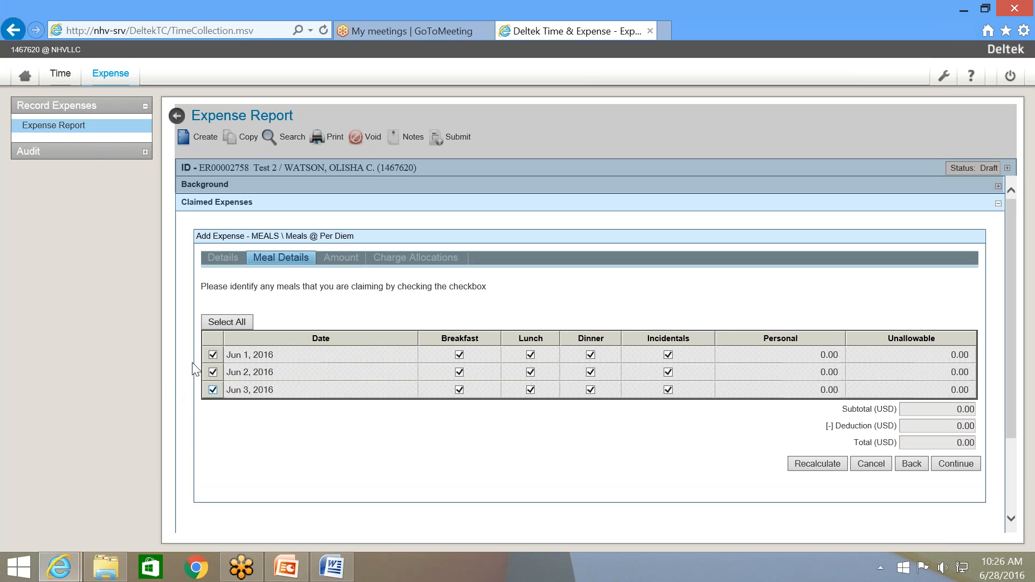
pyautogui.click(213, 373)
pyautogui.click(212, 371)
pyautogui.click(668, 388)
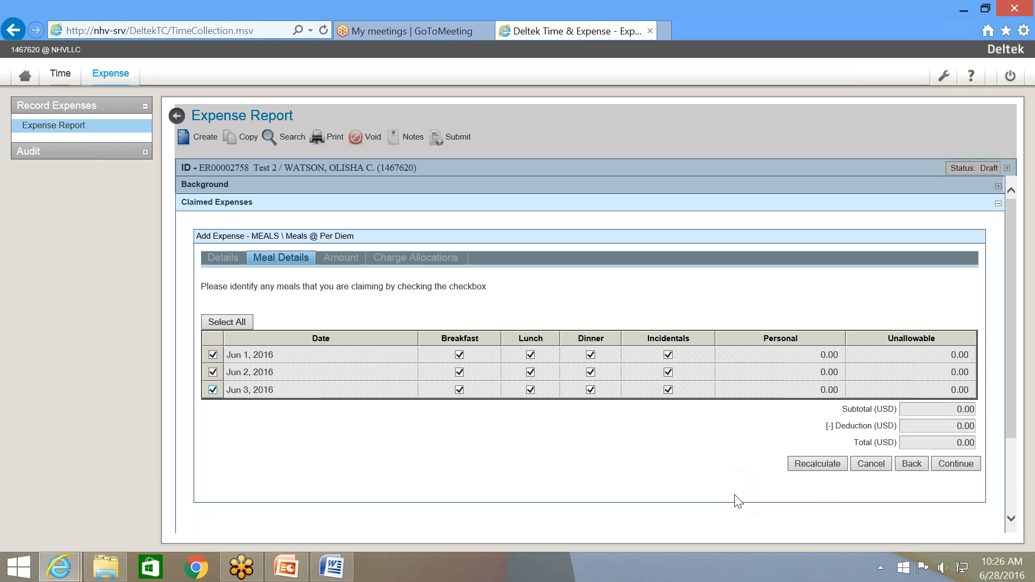
# Continue from the claimed meals and save the Meals @ Per Diem expense with 100 percent allocated to the under-ceiling Meals charge.
pyautogui.click(973, 464)
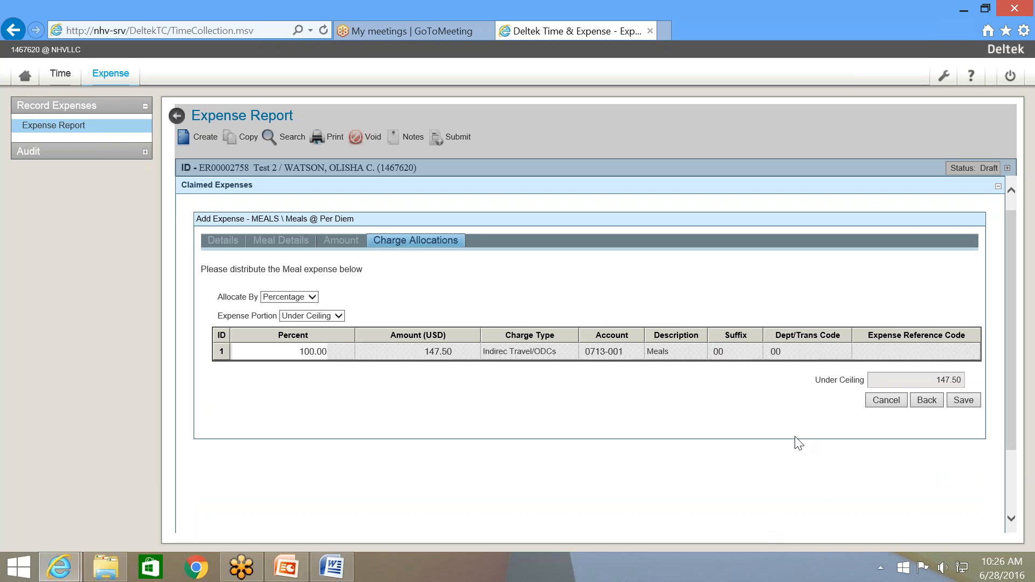
pyautogui.click(964, 400)
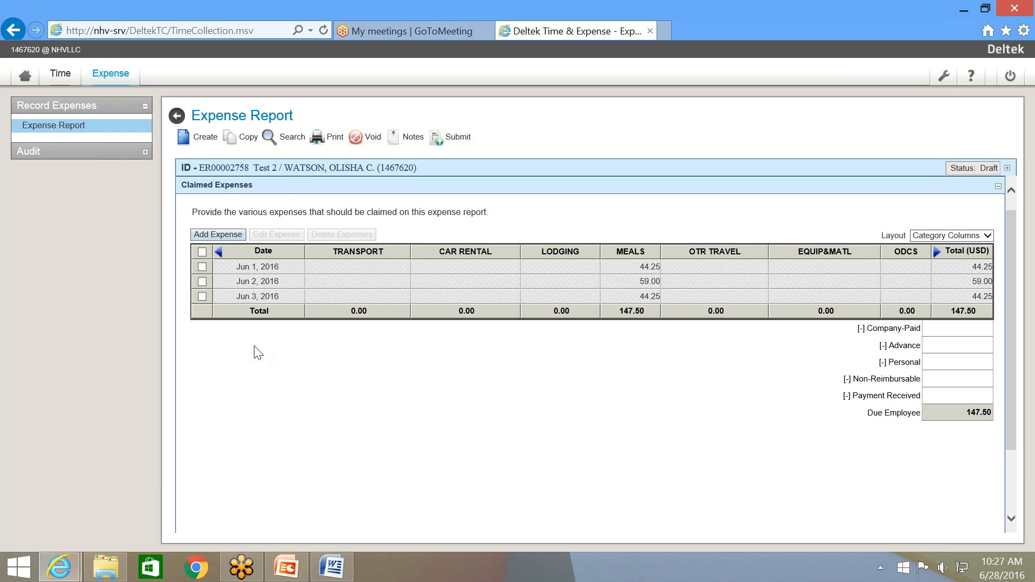
pyautogui.click(226, 236)
# Run the Expense Report Status audit for overdue submissions, covering all groups and all expense report types at every priority.
pyautogui.click(151, 152)
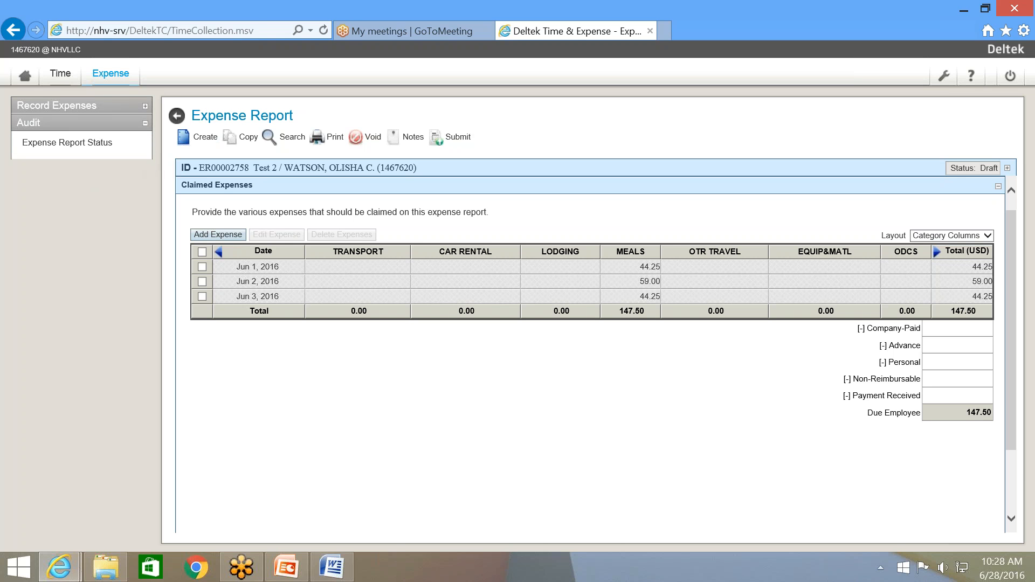
pyautogui.click(95, 145)
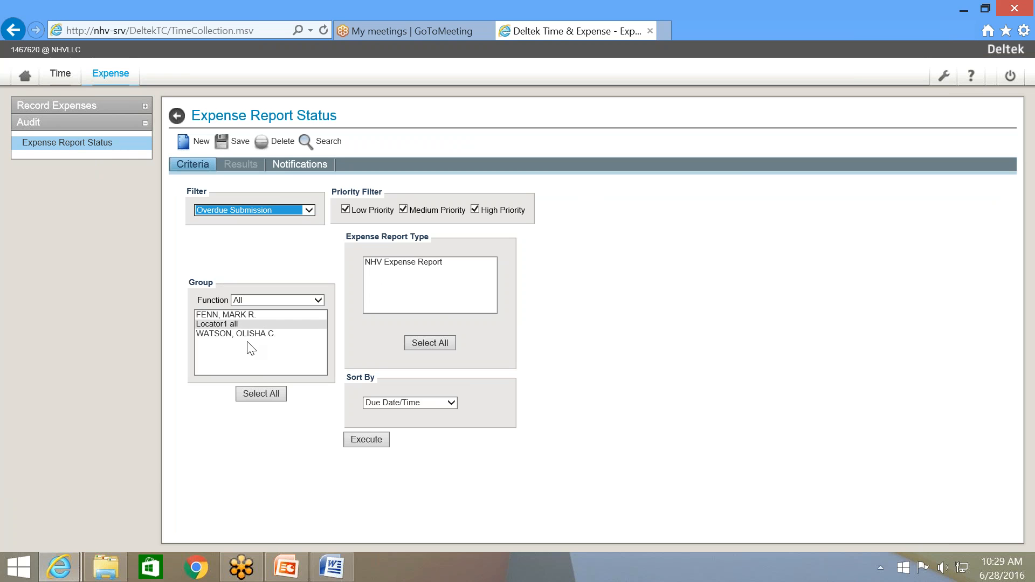
pyautogui.click(260, 399)
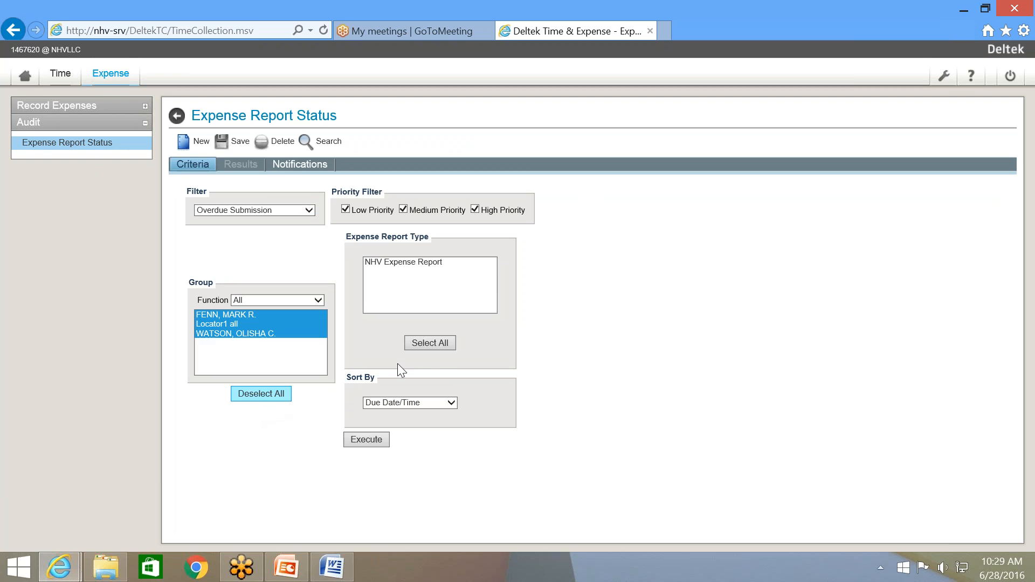
pyautogui.click(427, 344)
pyautogui.click(359, 440)
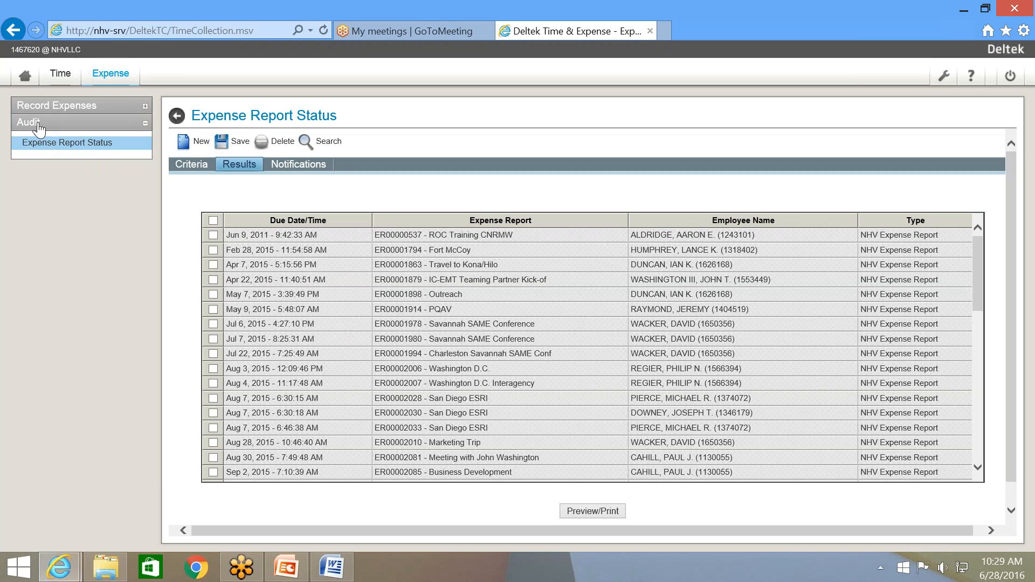
# Review the functions available under Record Expenses and in the Time area's Schedule, Record Time and Analyze groups.
pyautogui.click(145, 125)
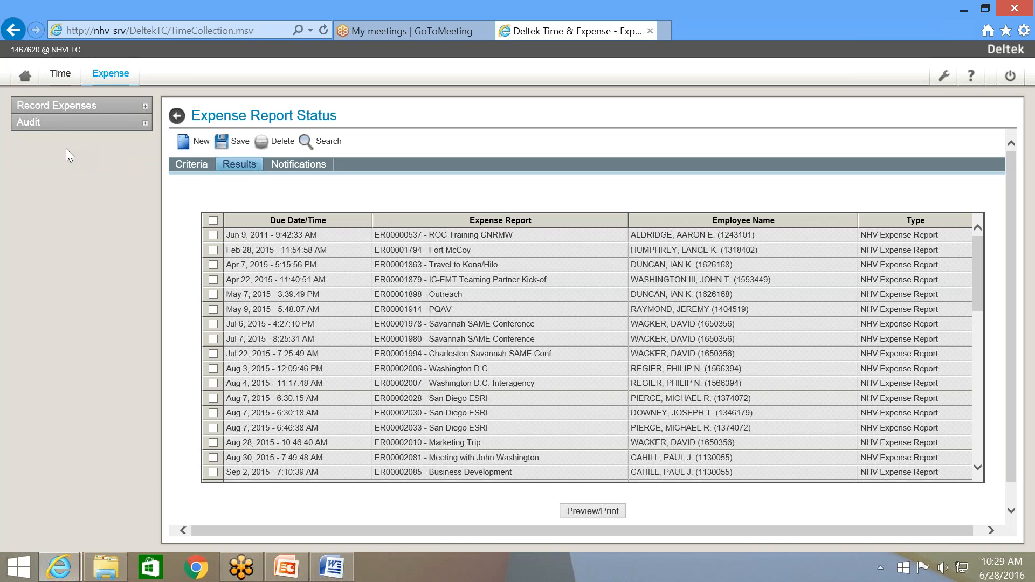
pyautogui.click(144, 106)
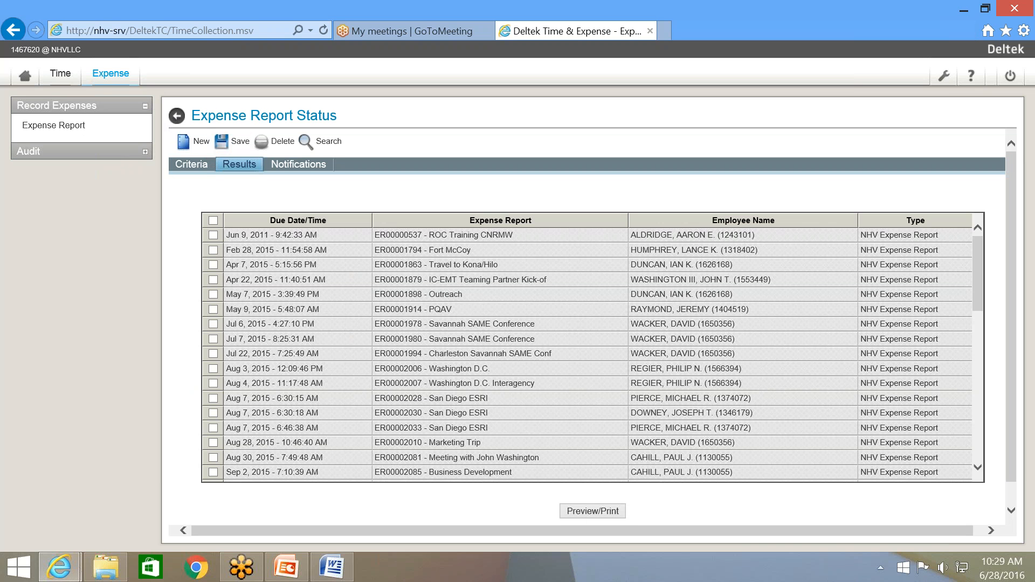
pyautogui.click(64, 76)
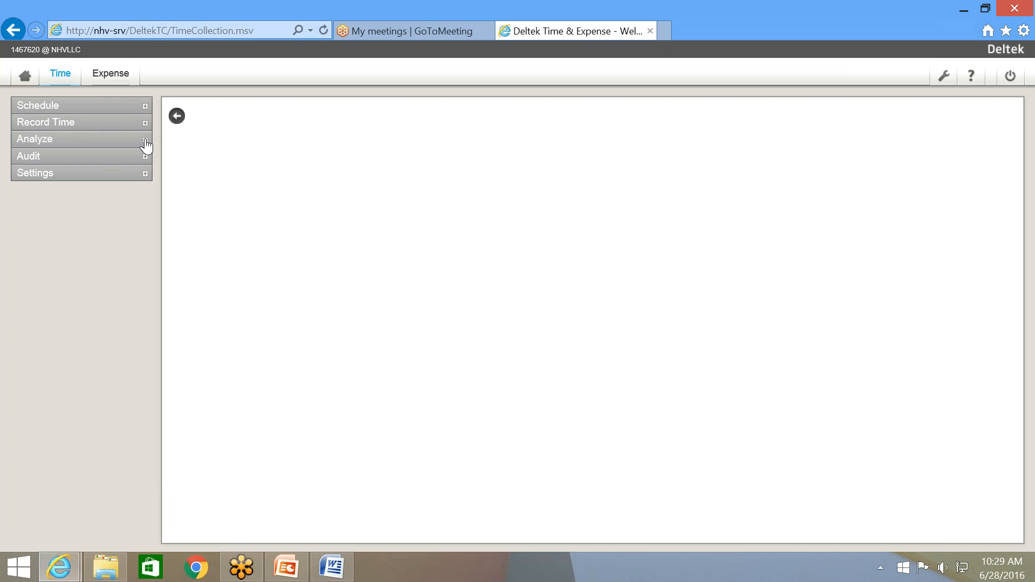
pyautogui.click(146, 107)
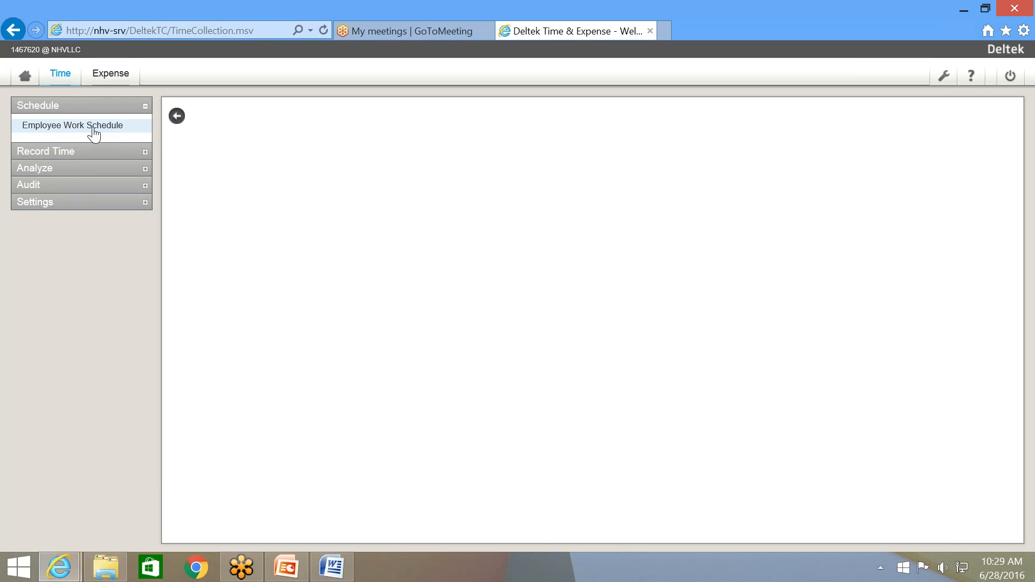
pyautogui.click(144, 107)
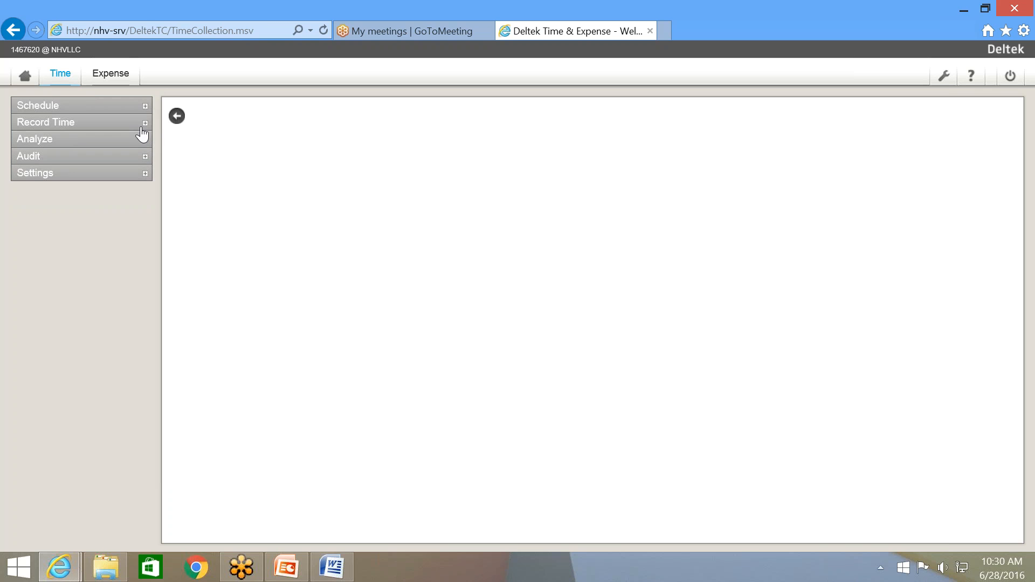
pyautogui.click(146, 124)
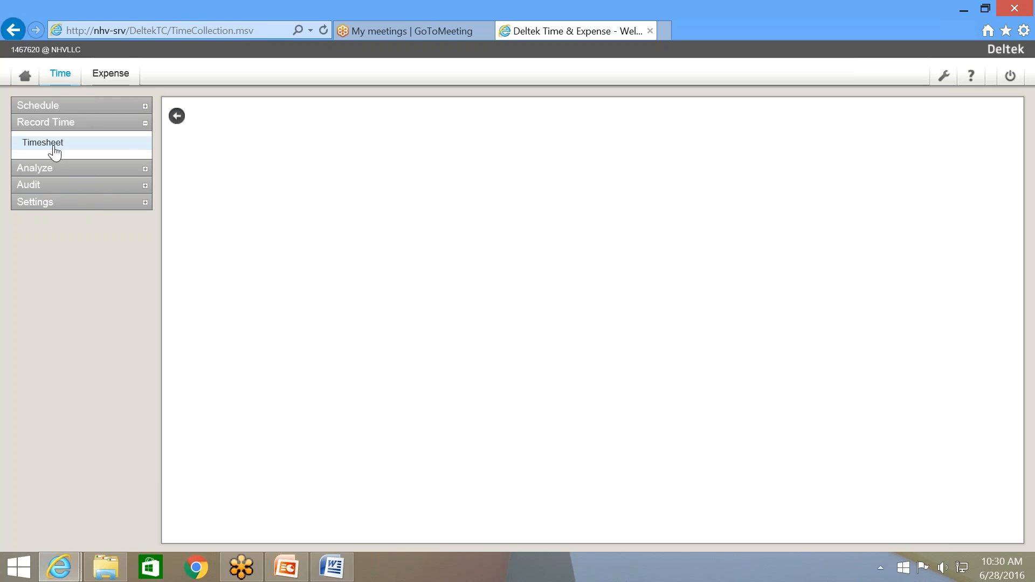
pyautogui.click(144, 123)
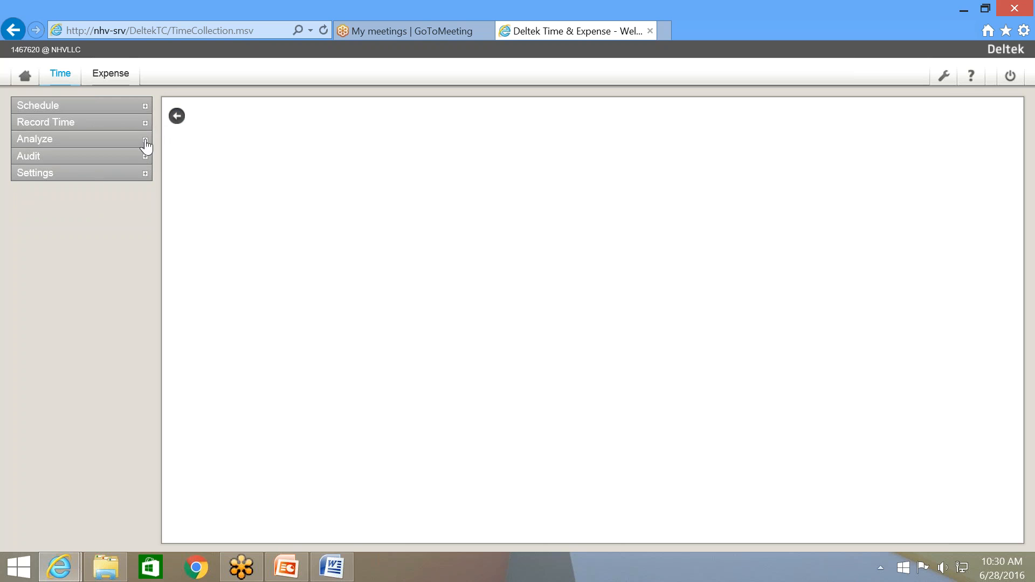
pyautogui.click(145, 140)
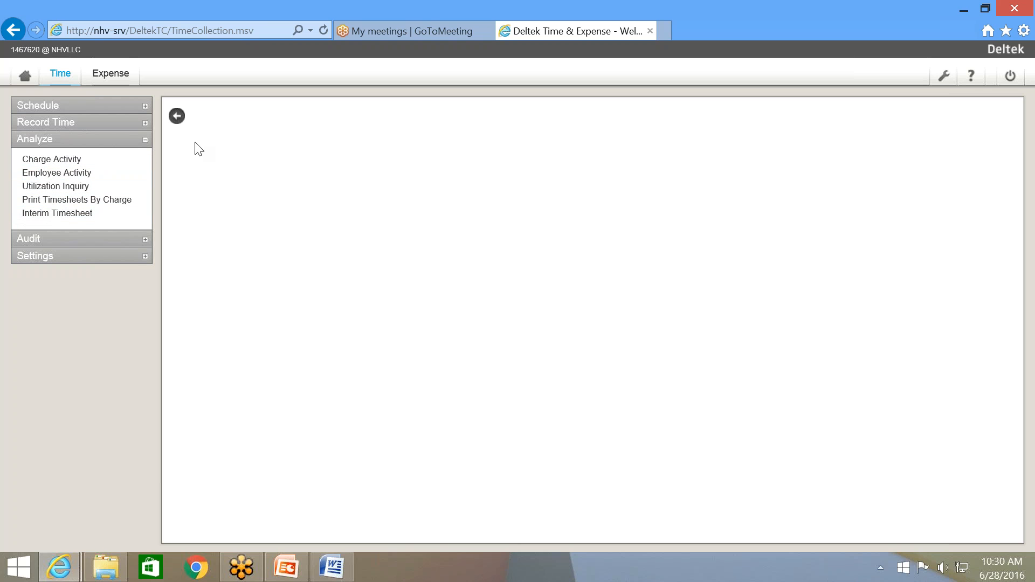
pyautogui.click(144, 142)
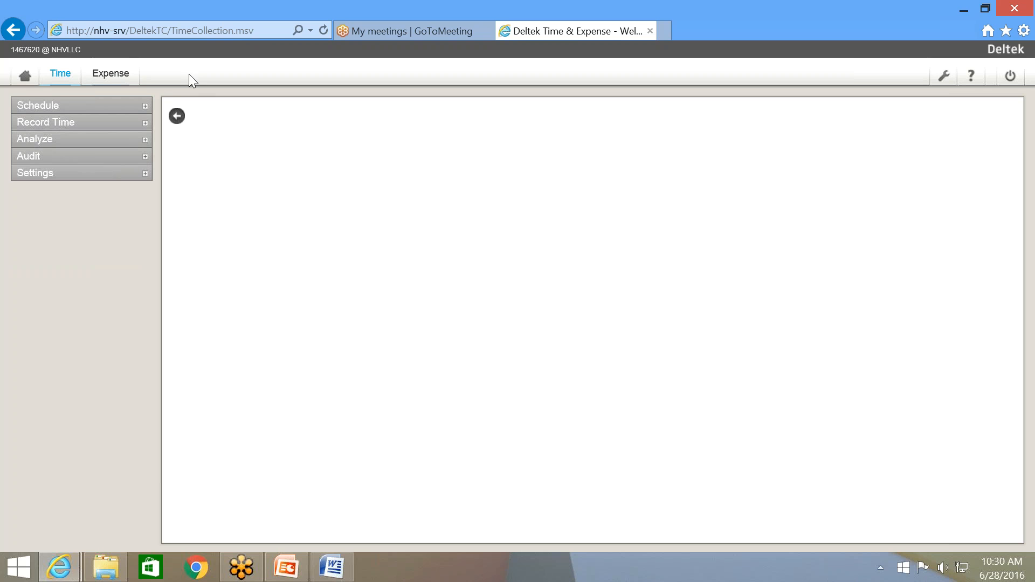
# Switch to the Deltek 9 Timesheet & Expense Report Presentation in PowerPoint.
pyautogui.click(62, 573)
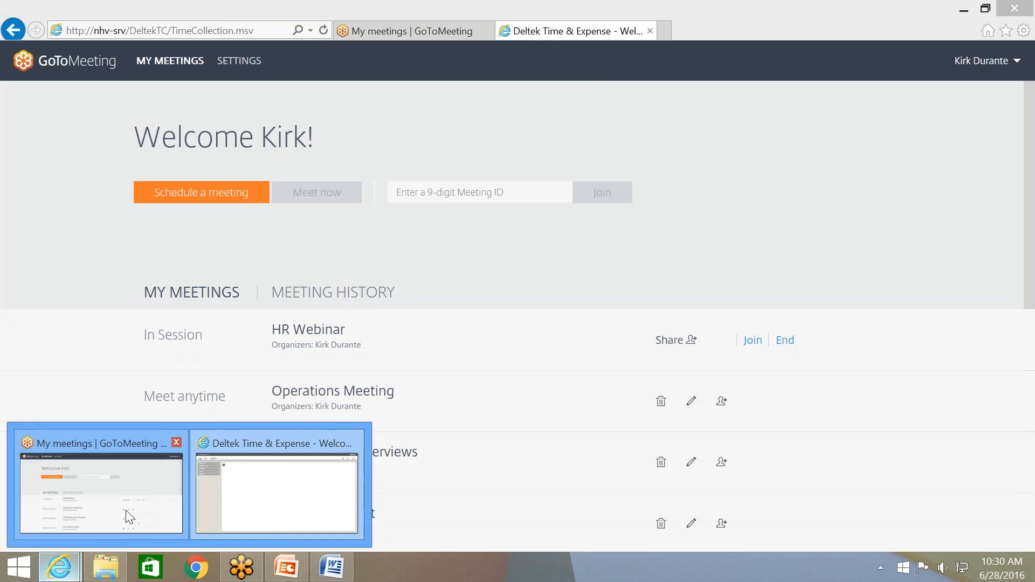
pyautogui.click(127, 511)
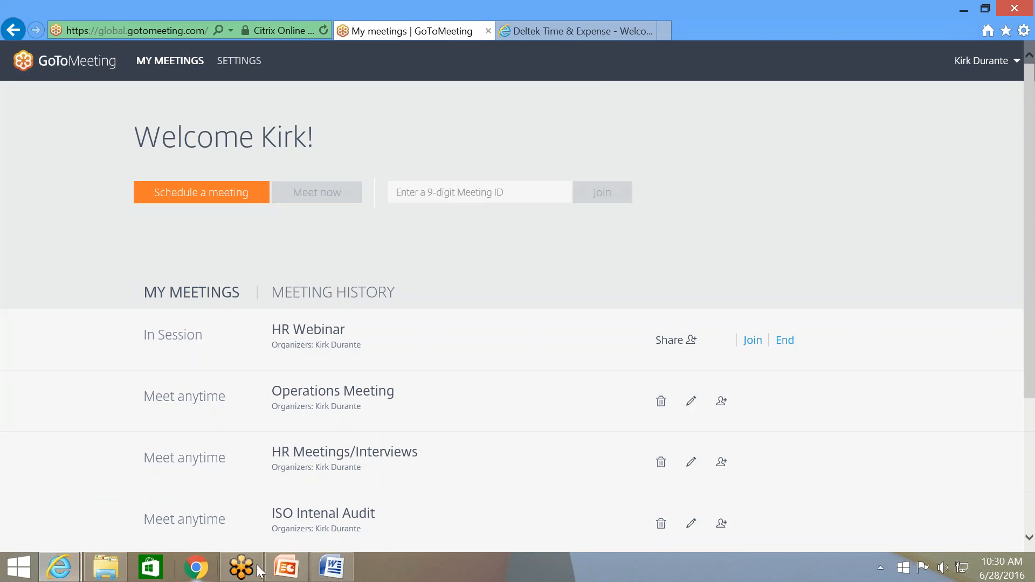
pyautogui.click(298, 571)
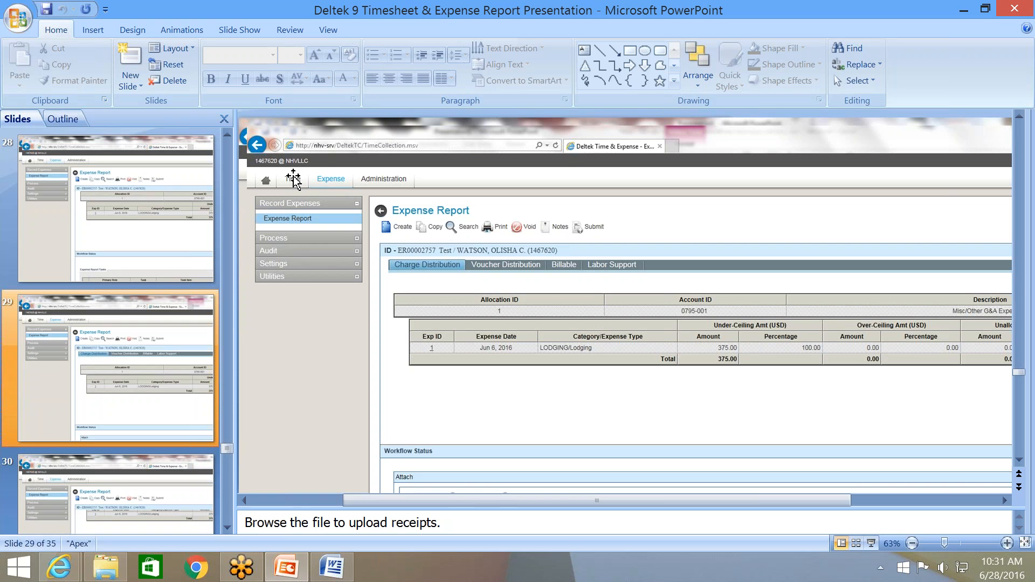
# Go back through the slides to the opening slide about the new version 9 Deltek Time & Expense training.
pyautogui.scroll(-1, 105, 427)
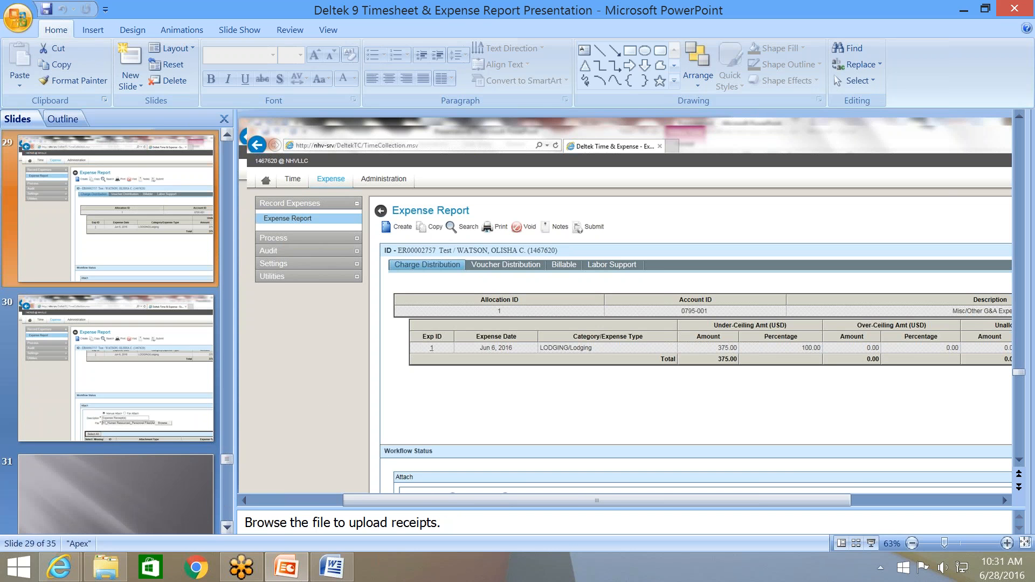
pyautogui.click(229, 135)
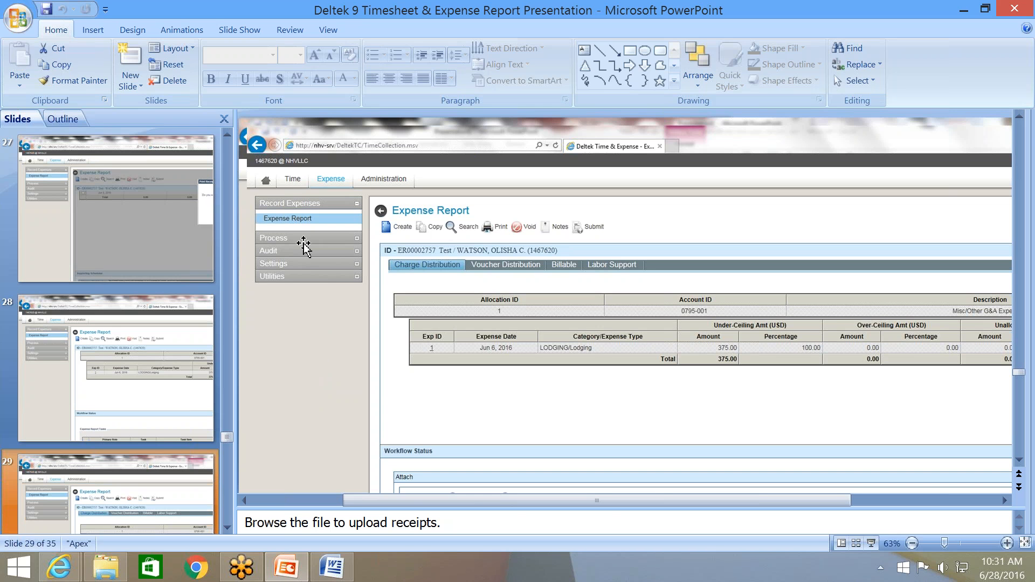
pyautogui.click(232, 135)
pyautogui.click(231, 134)
pyautogui.click(232, 135)
pyautogui.click(231, 135)
pyautogui.click(232, 135)
pyautogui.click(232, 135)
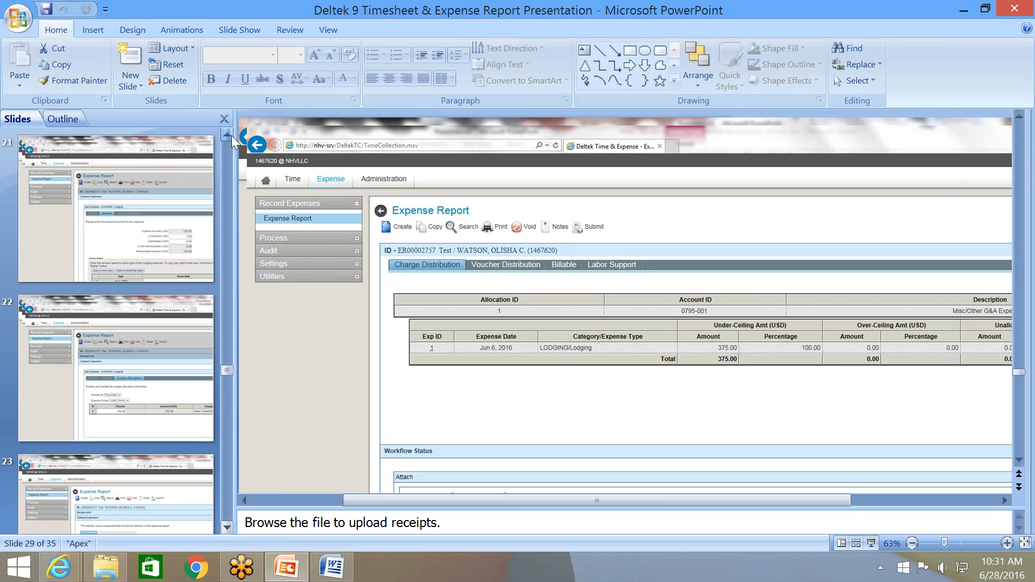
pyautogui.click(231, 135)
pyautogui.click(231, 135)
pyautogui.moveTo(226, 344); pyautogui.dragTo(228, 144)
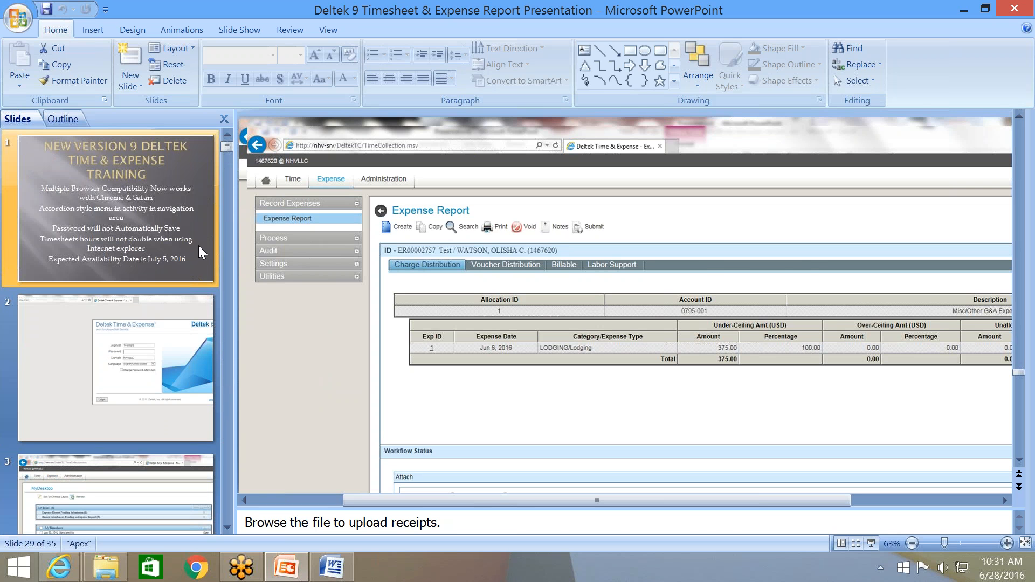
pyautogui.click(150, 232)
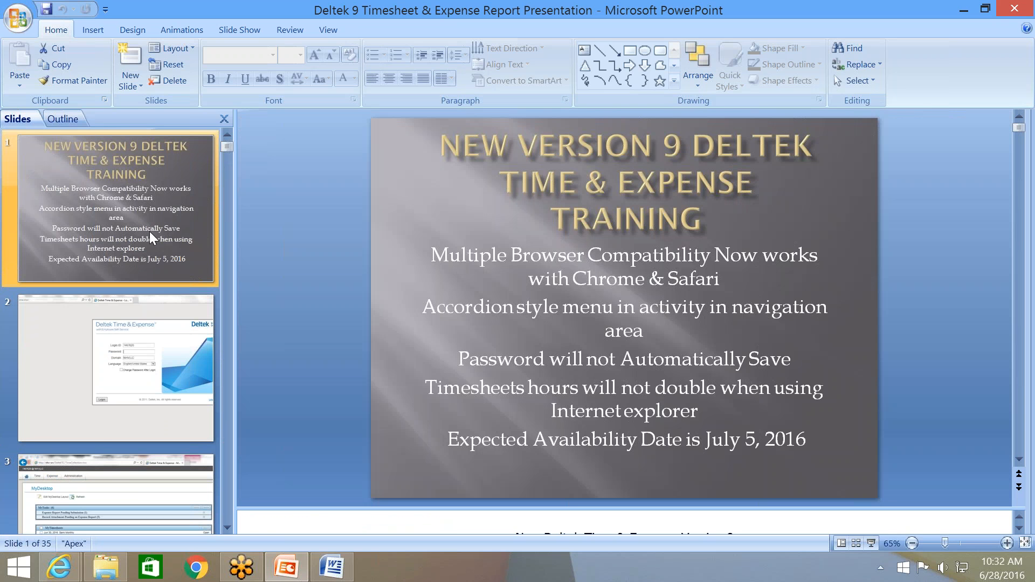